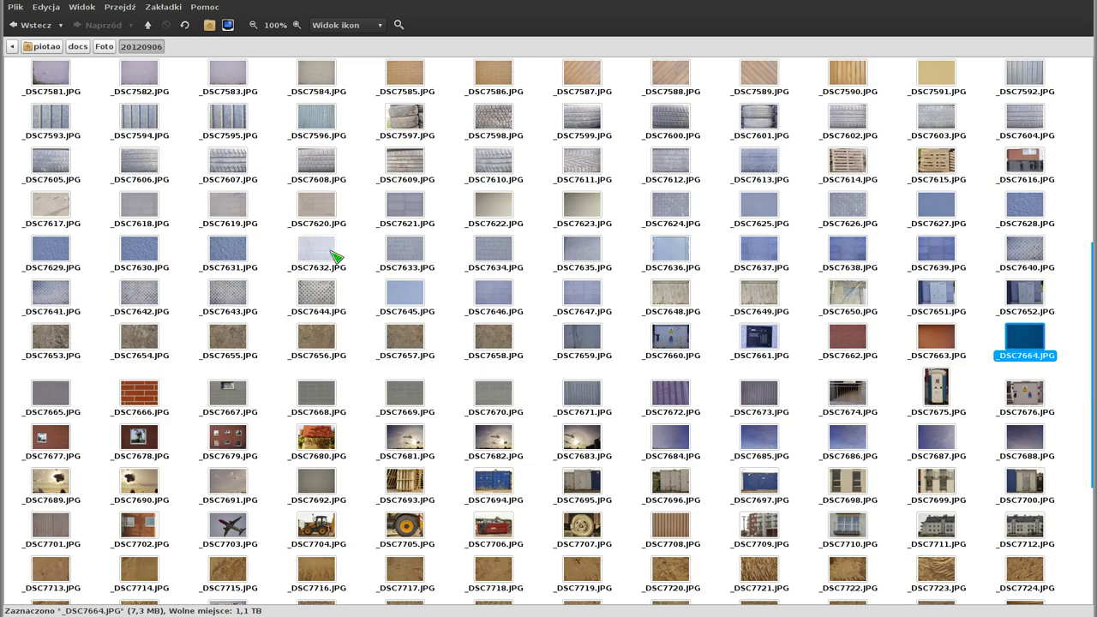
Scroll in the Blender scene showing the 'Fotoxx: Tworzenie tekstur z fotografii' title
scroll(379, 306, up, 5)
scroll(378, 308, up, 3)
scroll(380, 307, down, 6)
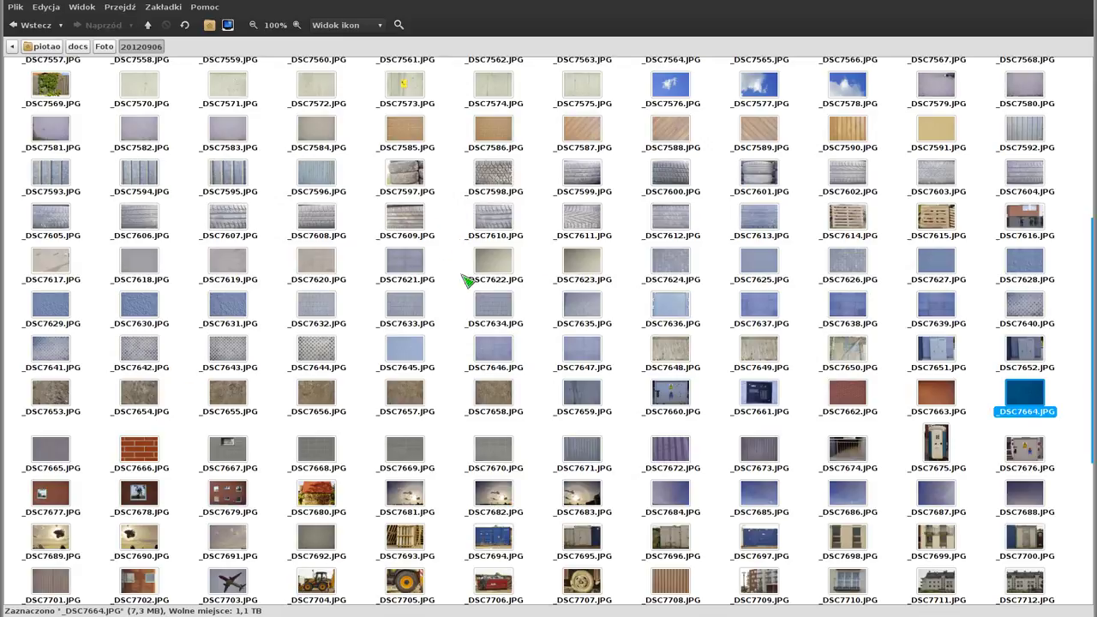
Preview photos _DSC7611.JPG, _DSC7597.JPG and _DSC7492.JPG, closing each viewer afterwards
double_click(584, 217)
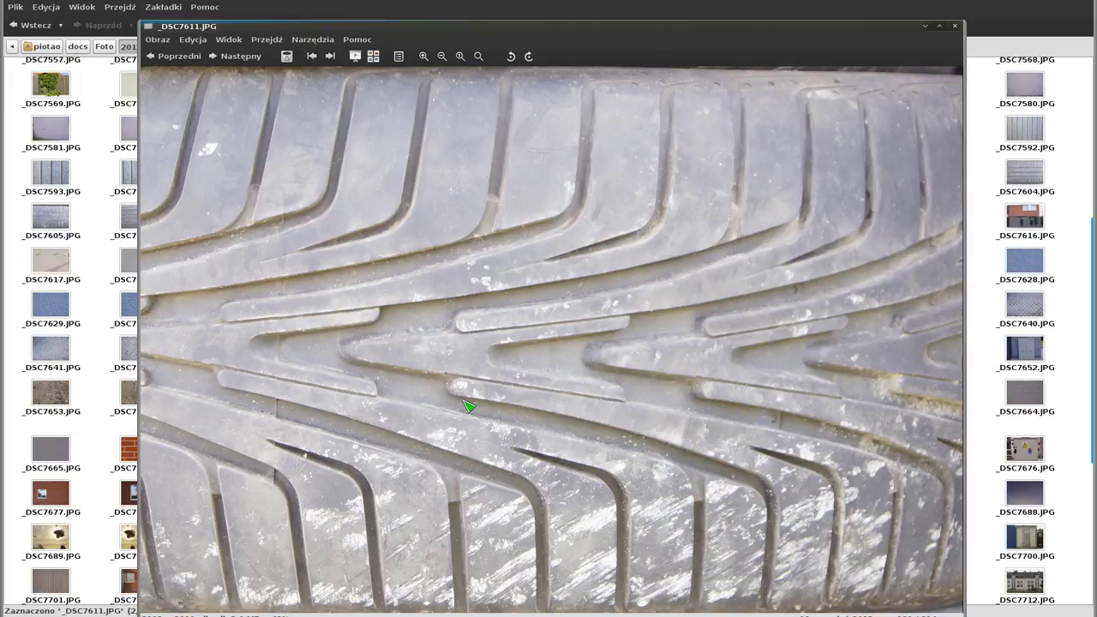
click(955, 25)
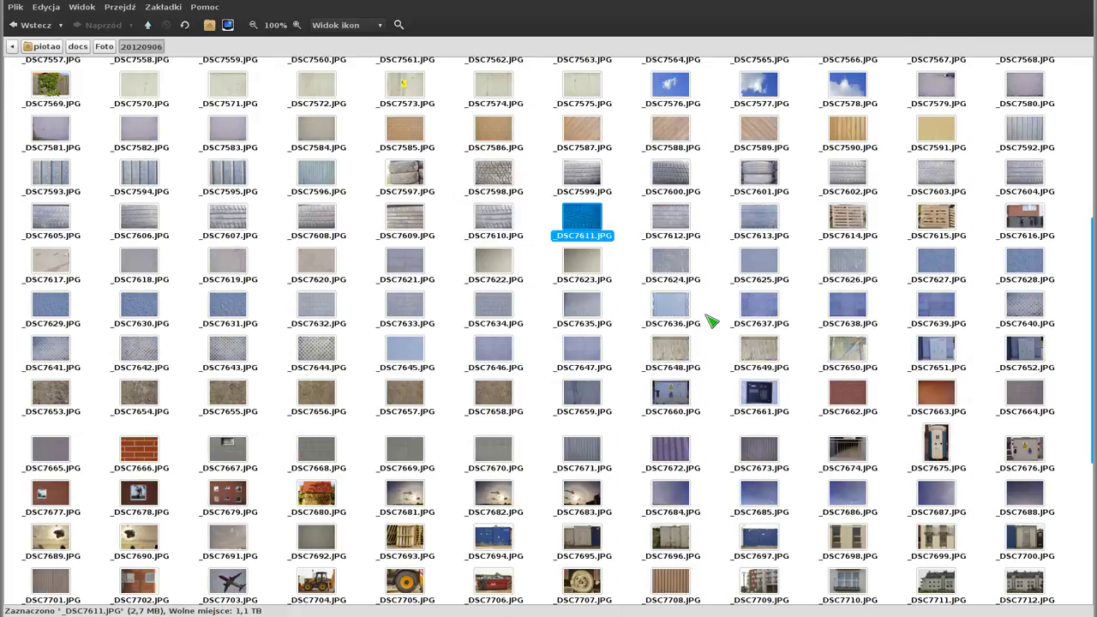
double_click(409, 169)
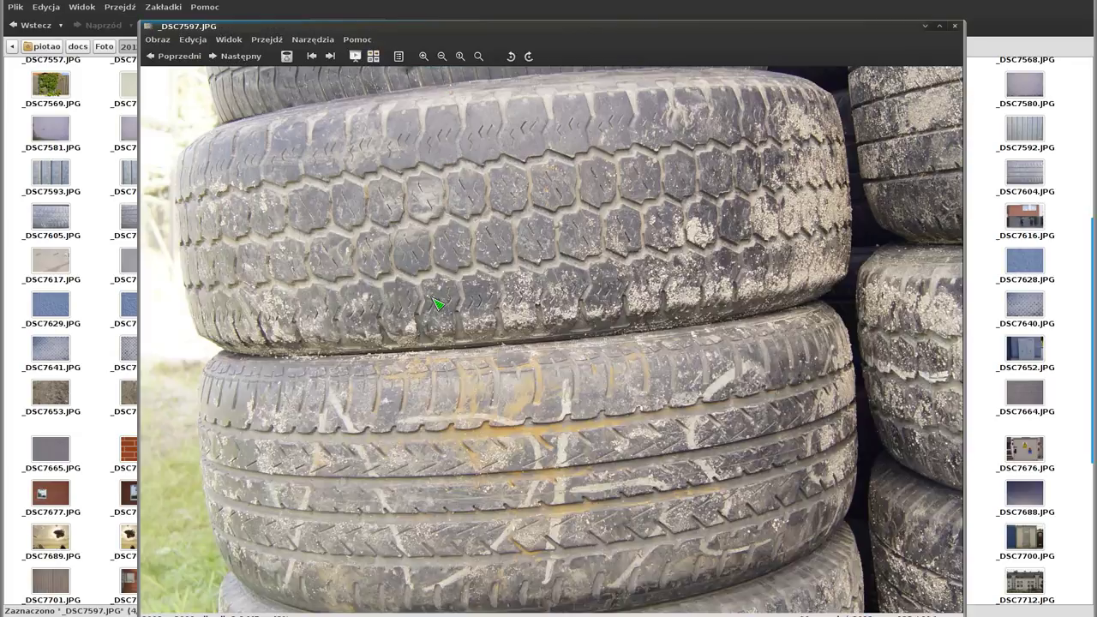
click(955, 25)
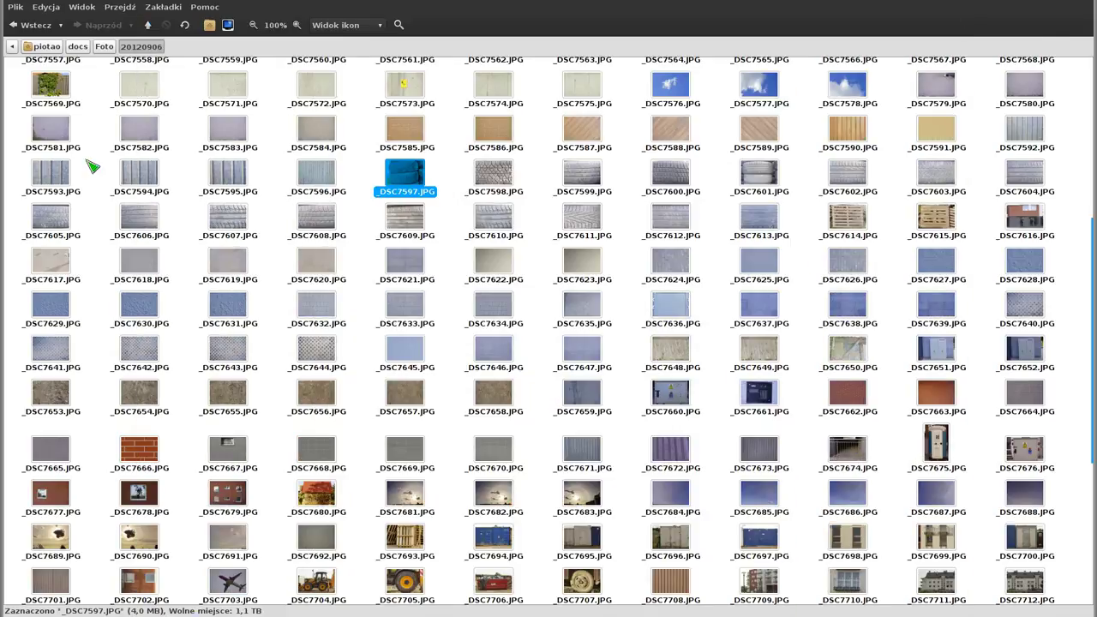
scroll(545, 189, up, 5)
scroll(466, 318, up, 3)
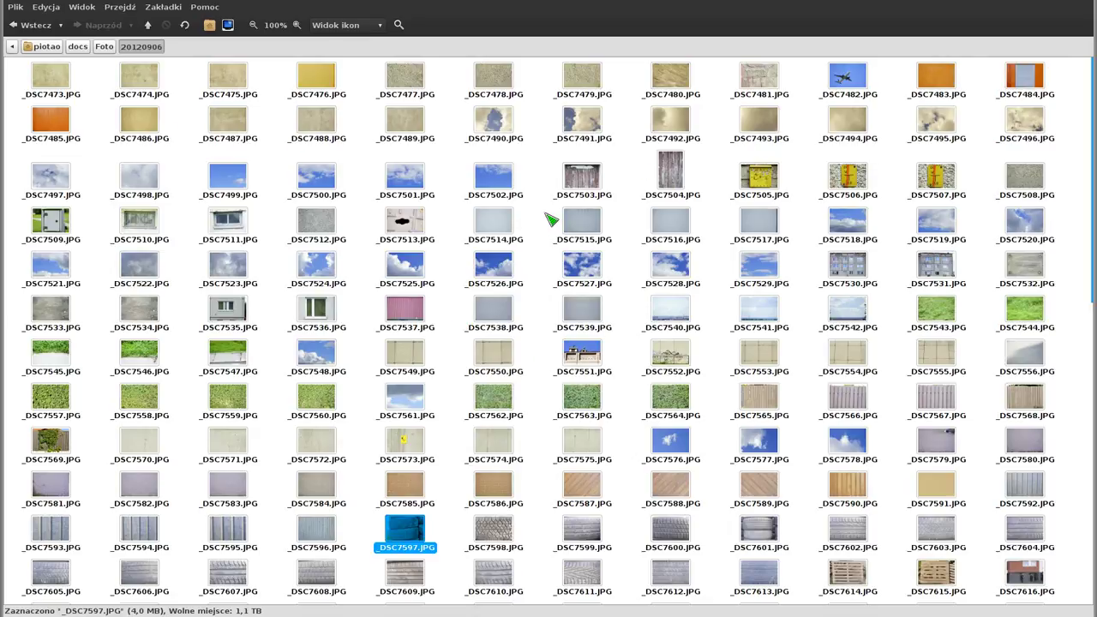
double_click(670, 122)
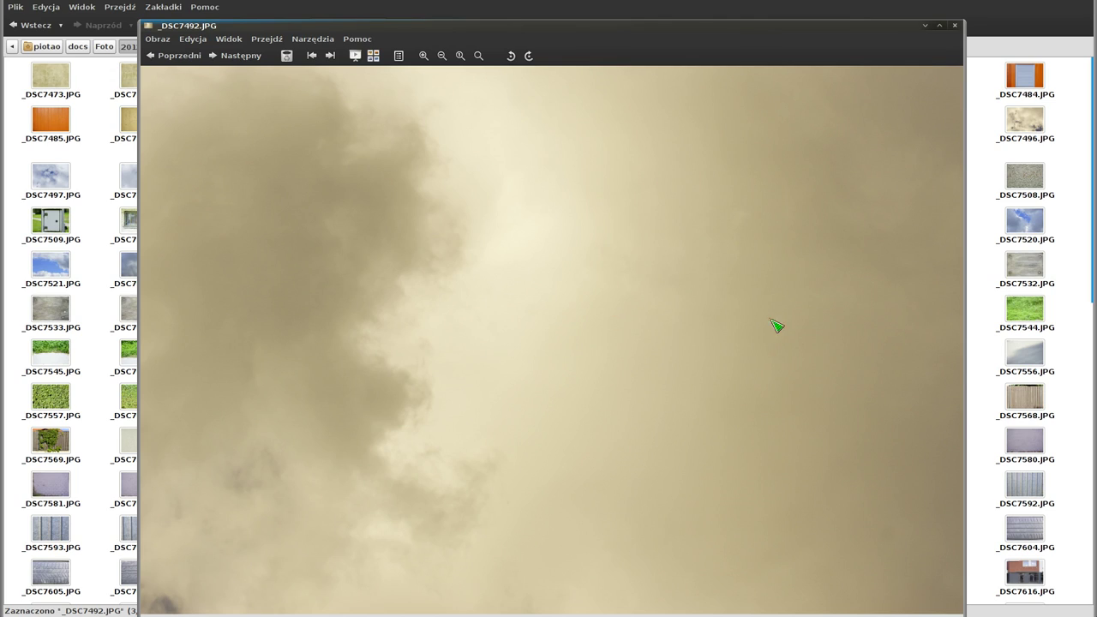
click(954, 24)
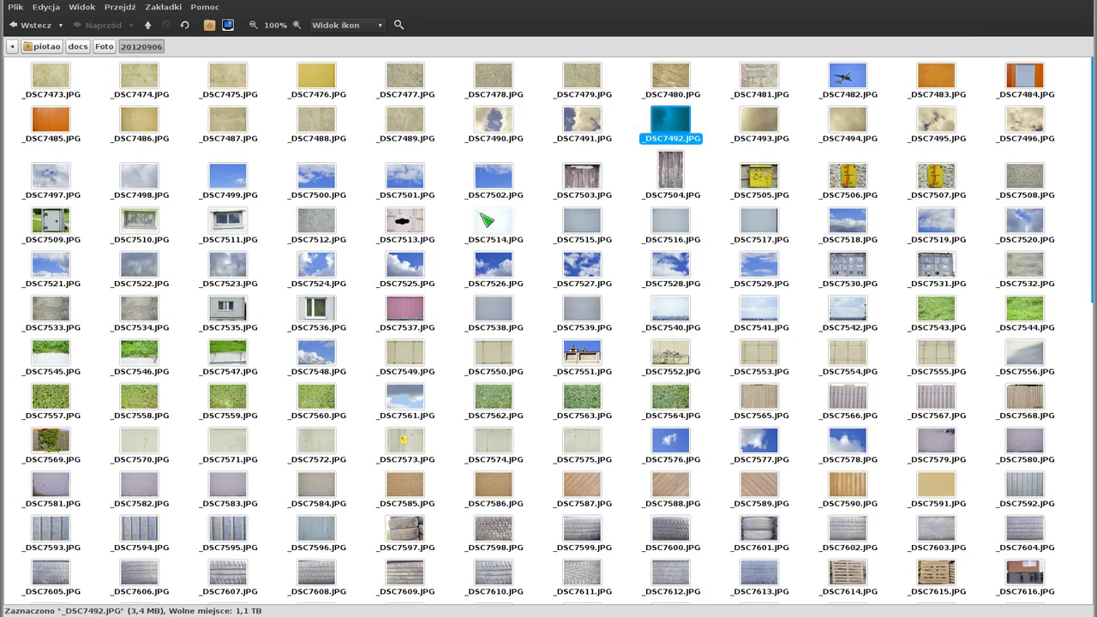
Browse the 20120906 thumbnail grid up and down to find _DSC7664.JPG
scroll(467, 302, down, 3)
scroll(468, 302, down, 4)
scroll(467, 302, down, 5)
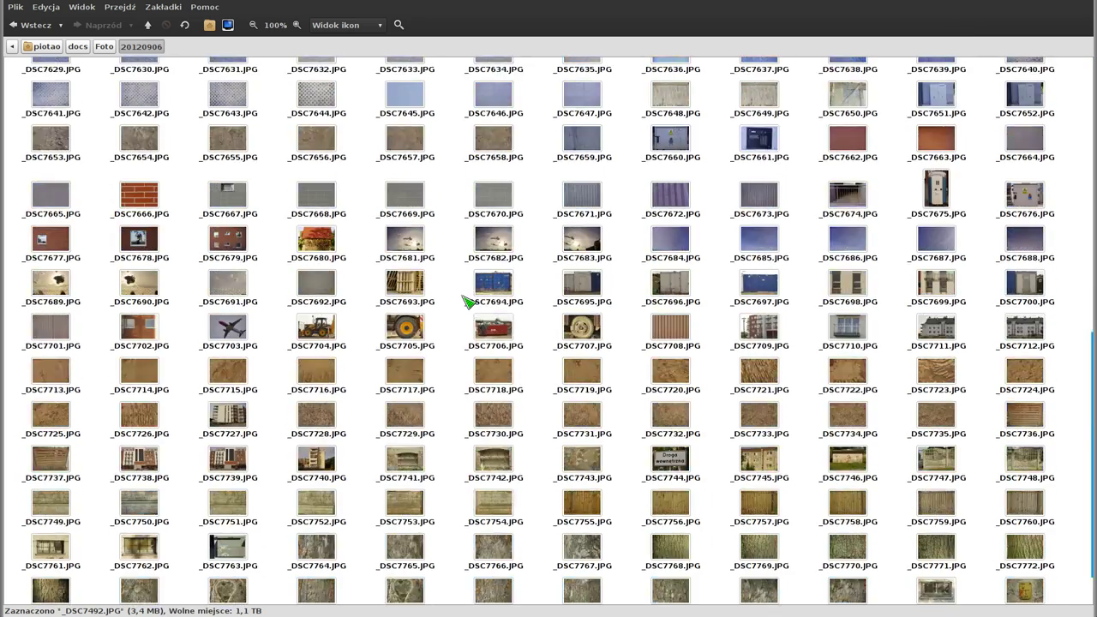
scroll(467, 302, down, 2)
scroll(467, 302, up, 4)
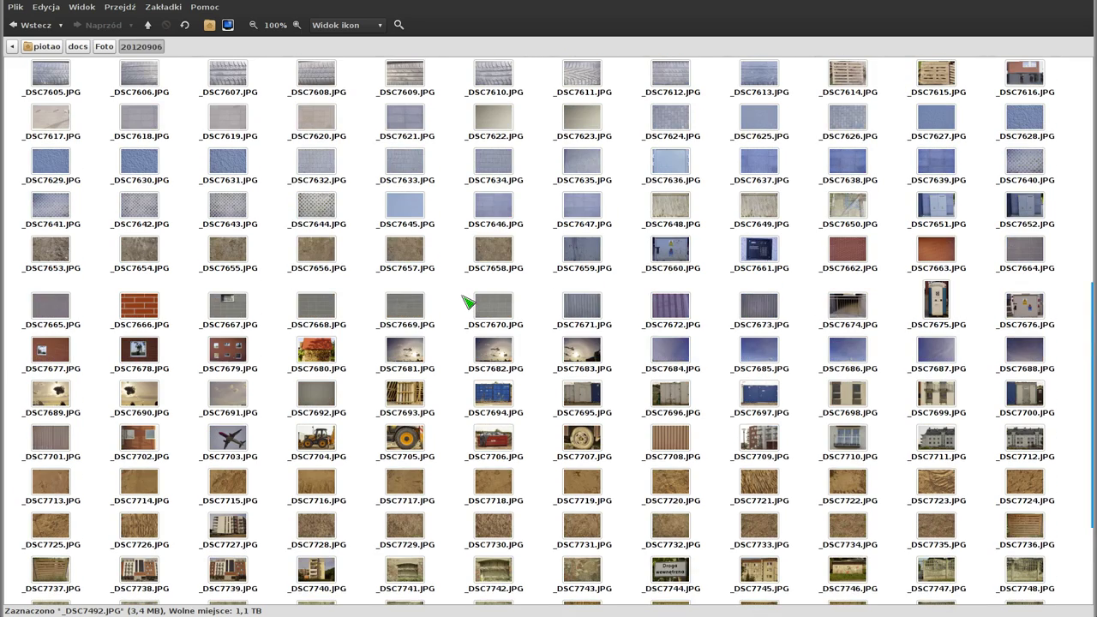
scroll(467, 301, up, 2)
scroll(467, 302, up, 2)
scroll(467, 301, up, 2)
scroll(467, 302, up, 2)
scroll(468, 302, down, 1)
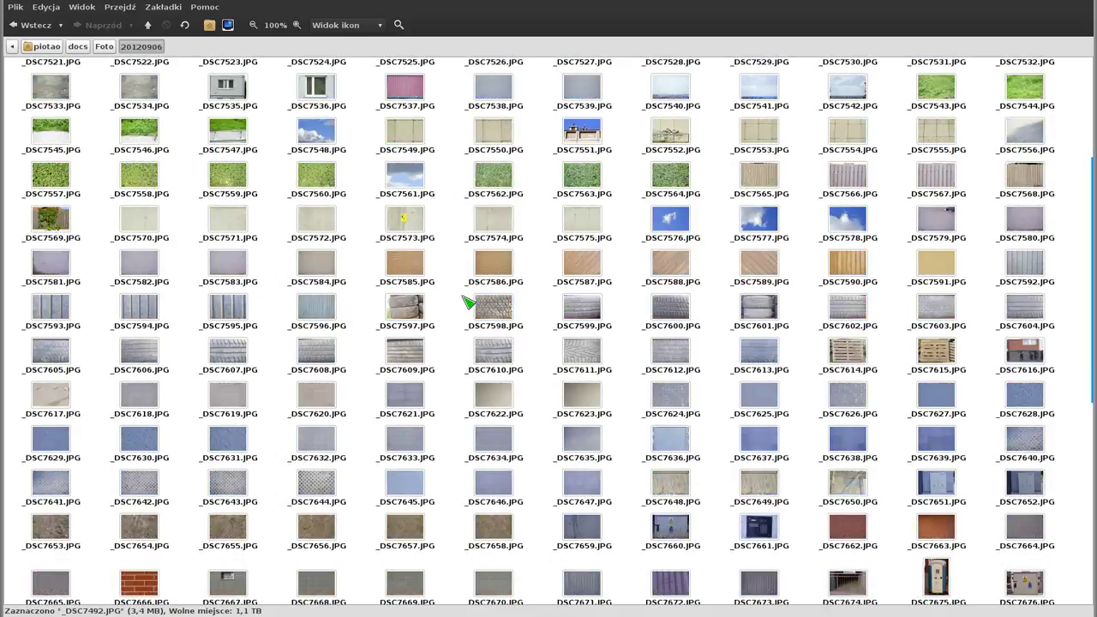
scroll(612, 379, down, 3)
scroll(614, 381, down, 5)
scroll(615, 380, down, 3)
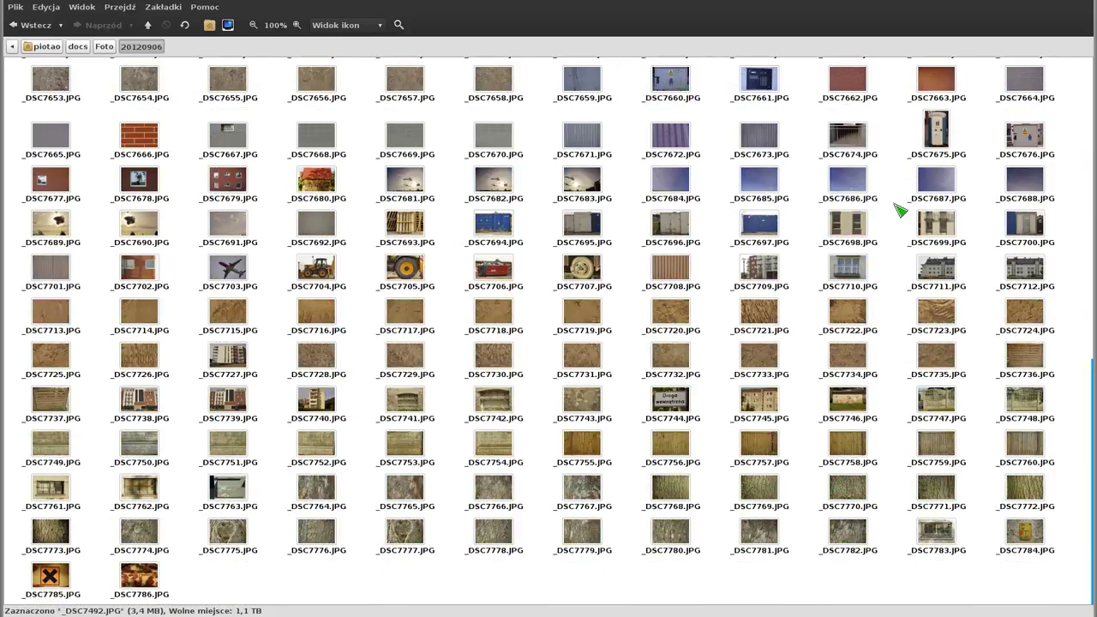
scroll(870, 257, up, 4)
click(1039, 244)
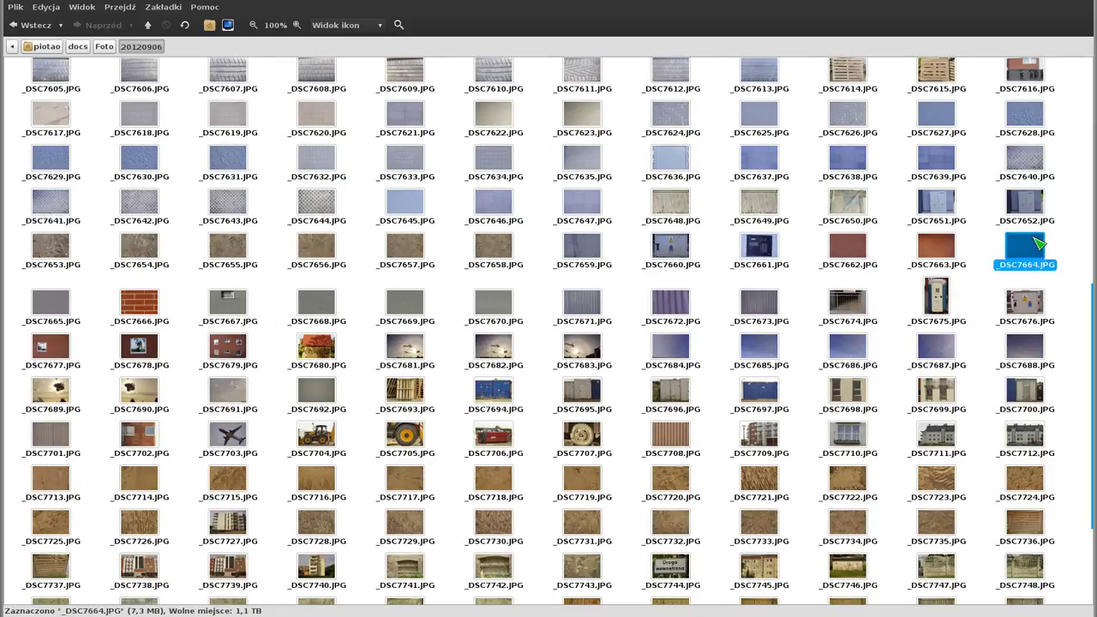
double_click(1039, 244)
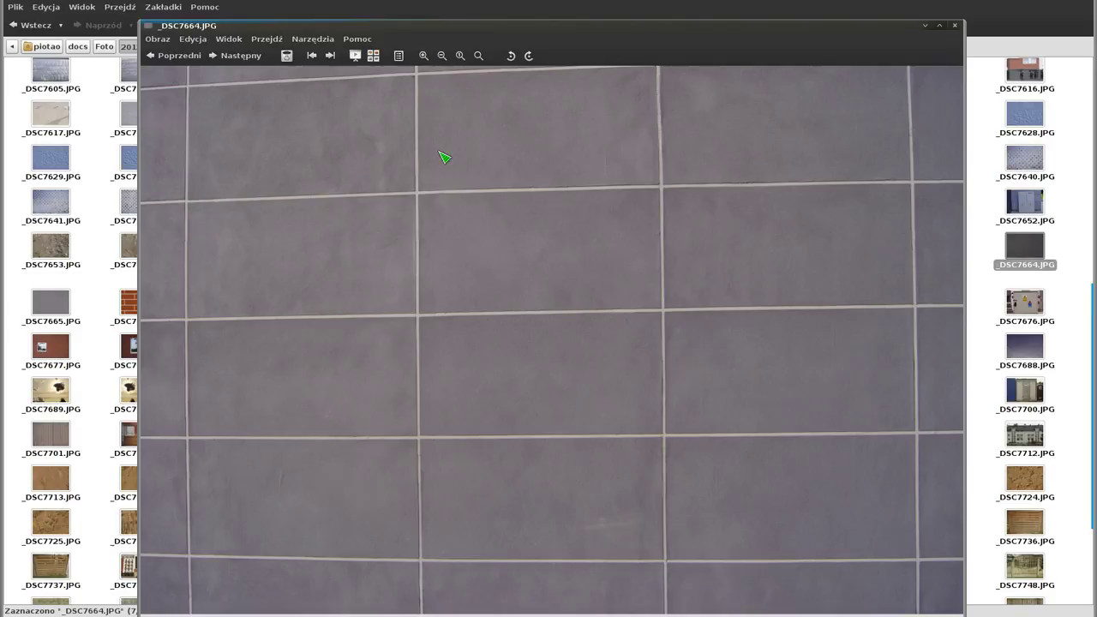
click(425, 56)
click(424, 56)
scroll(522, 343, up, 1)
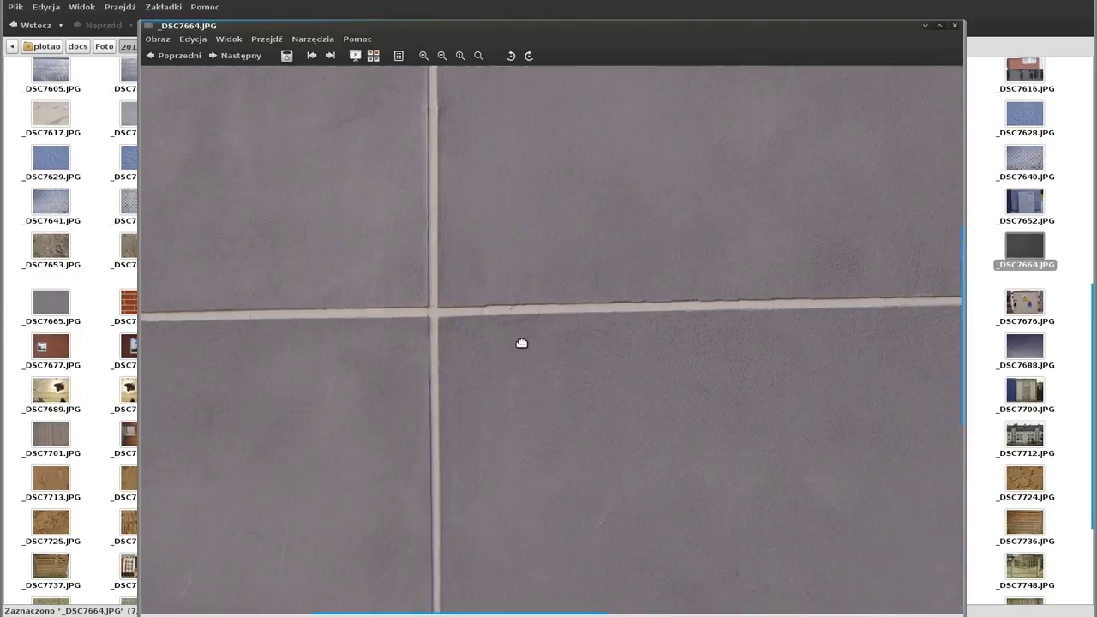
click(425, 56)
mouse_move(300, 215)
mouse_down()
mouse_move(694, 318)
mouse_move(600, 353)
mouse_move(524, 451)
mouse_move(460, 301)
mouse_move(488, 183)
mouse_move(475, 198)
mouse_move(543, 186)
mouse_move(529, 183)
mouse_up()
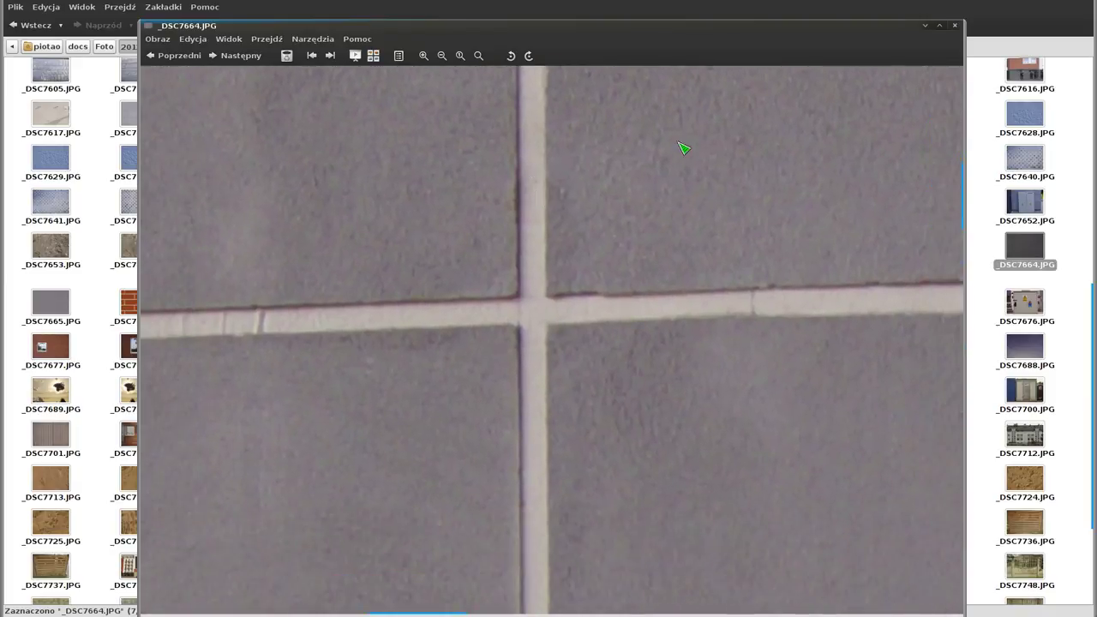
click(957, 26)
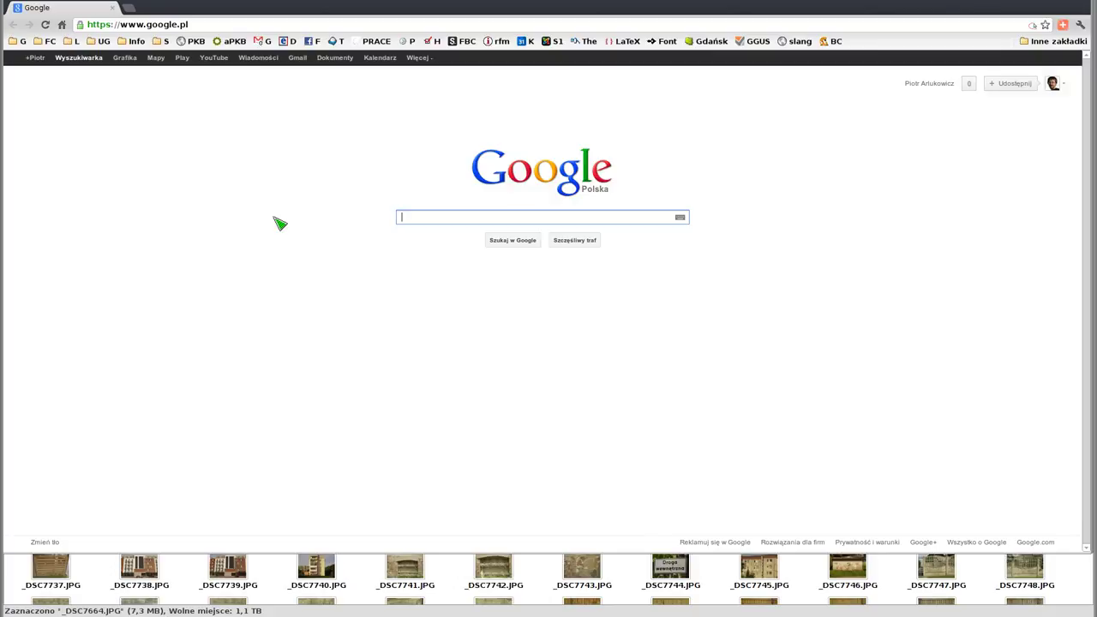
Search Google for fotoxx, glance at the dobreprogramy result, and return to results
text(fotoxx)
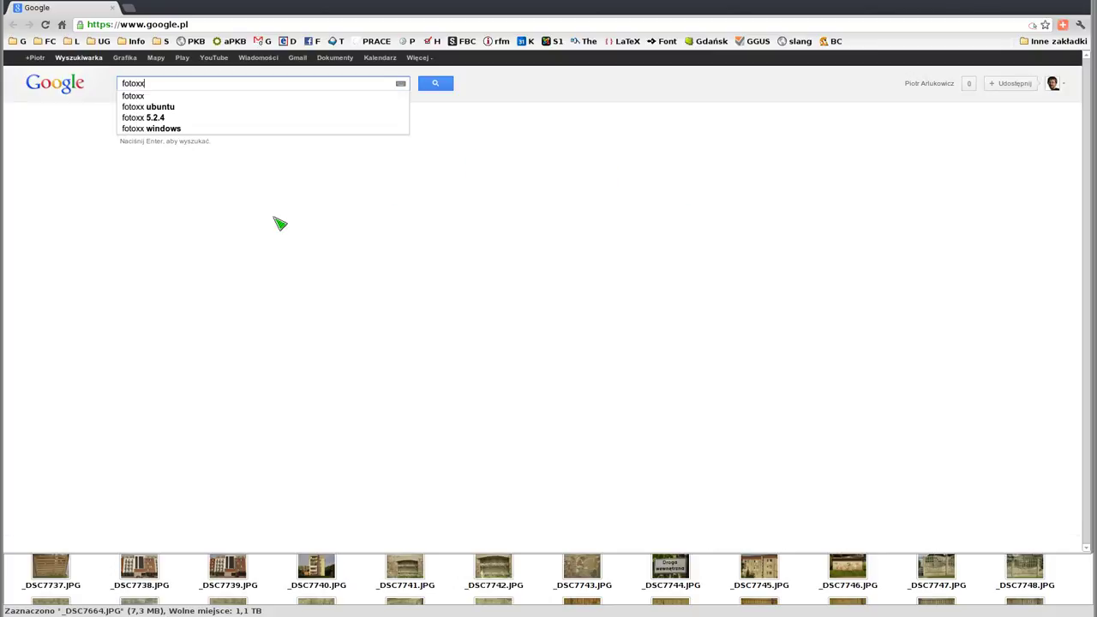
key(Return)
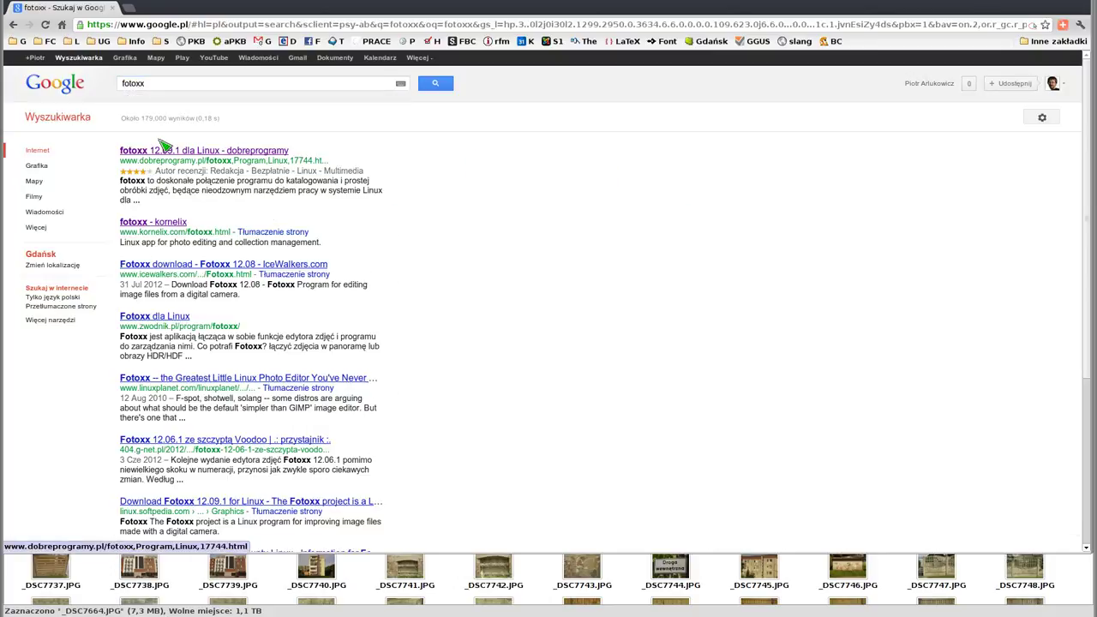
click(264, 155)
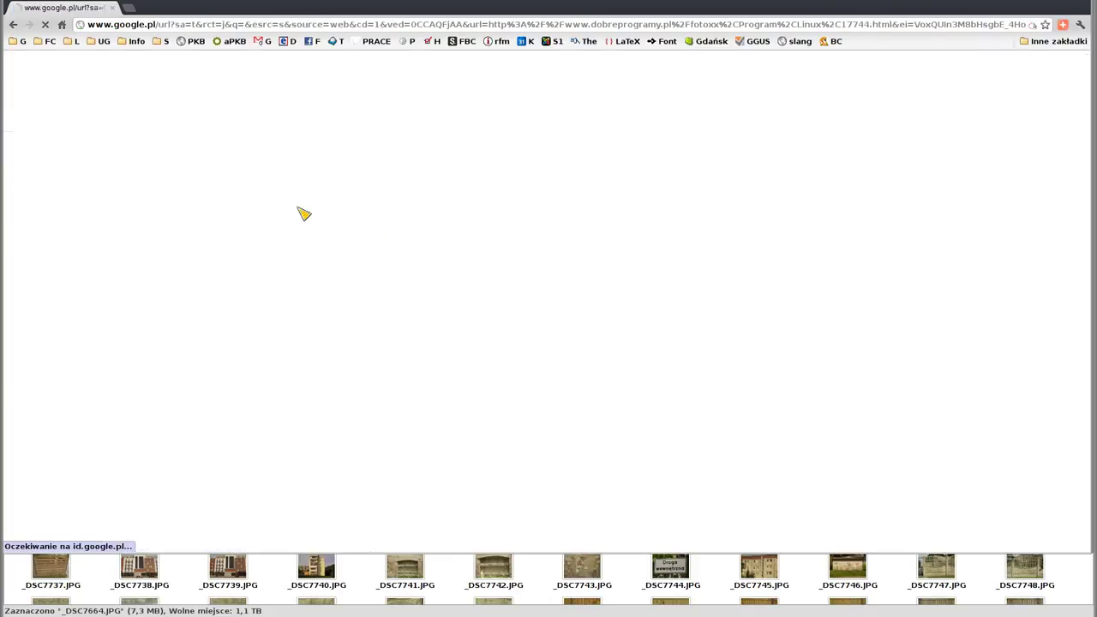
scroll(398, 402, down, 4)
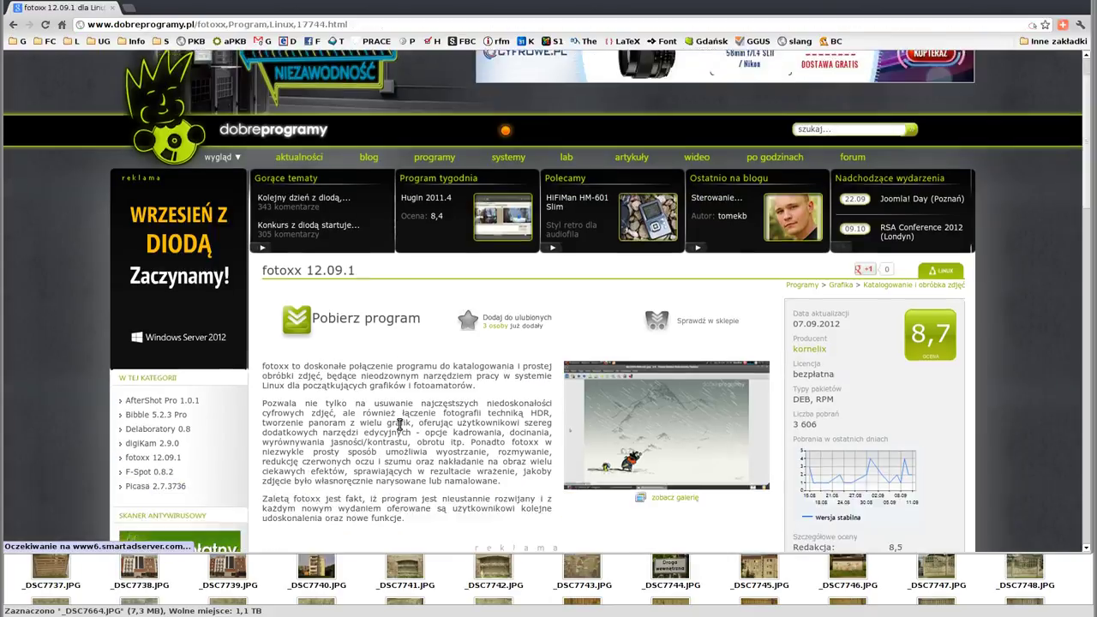
click(24, 30)
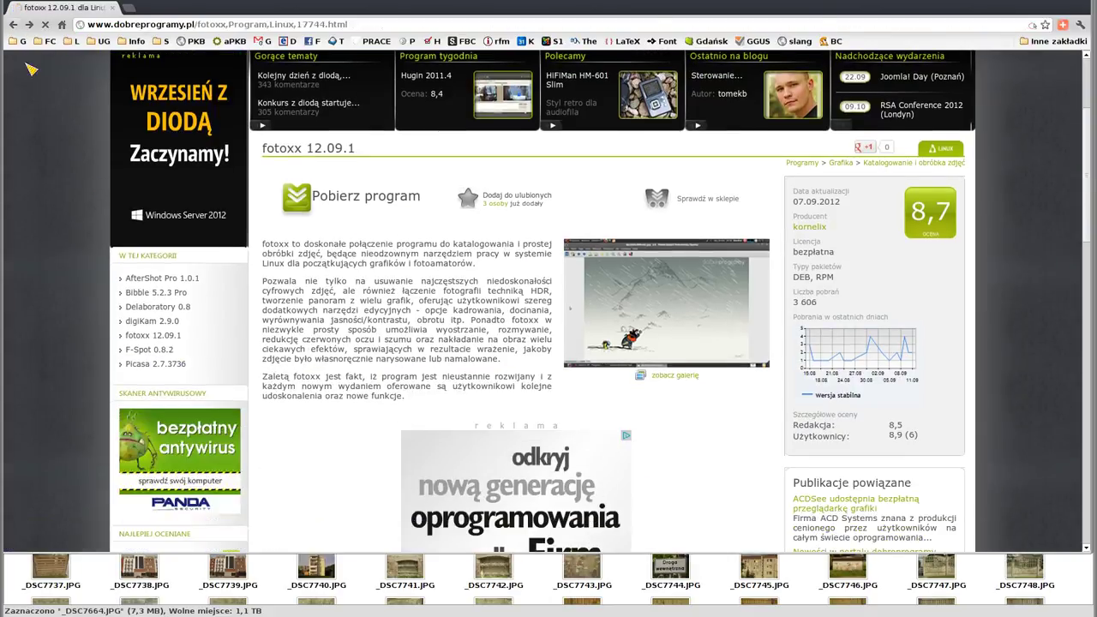
Open the 'fotoxx - kornelix' result, browse it, and go to its demo videos page
click(156, 233)
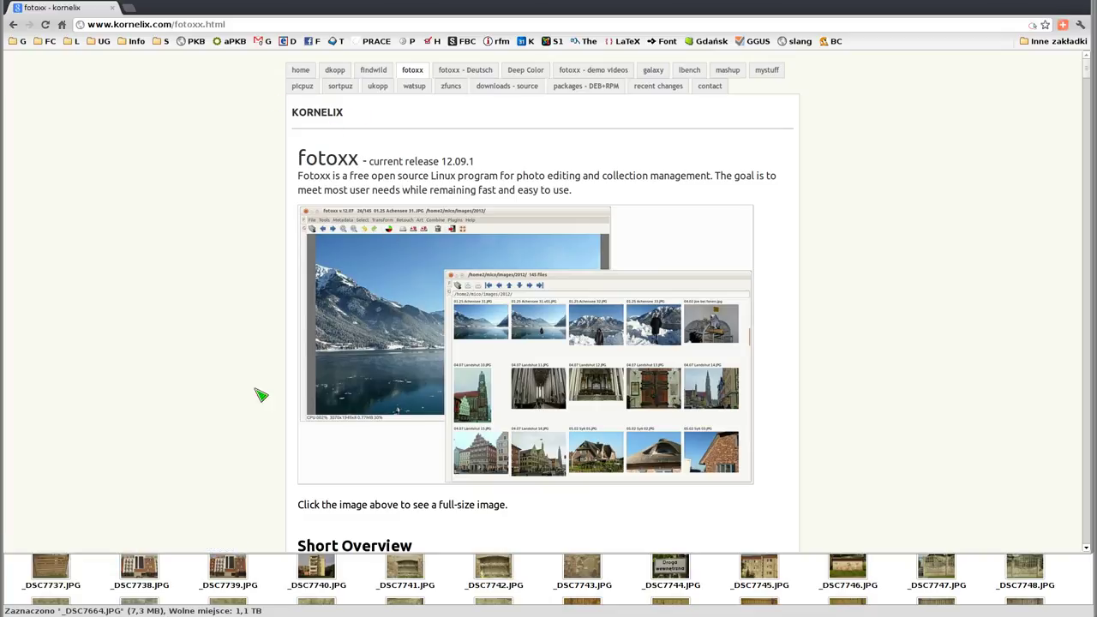
scroll(855, 300, down, 5)
scroll(854, 302, down, 5)
scroll(854, 302, down, 3)
scroll(855, 302, down, 8)
scroll(854, 302, up, 4)
scroll(855, 302, up, 5)
scroll(854, 302, up, 6)
scroll(855, 302, up, 3)
click(593, 72)
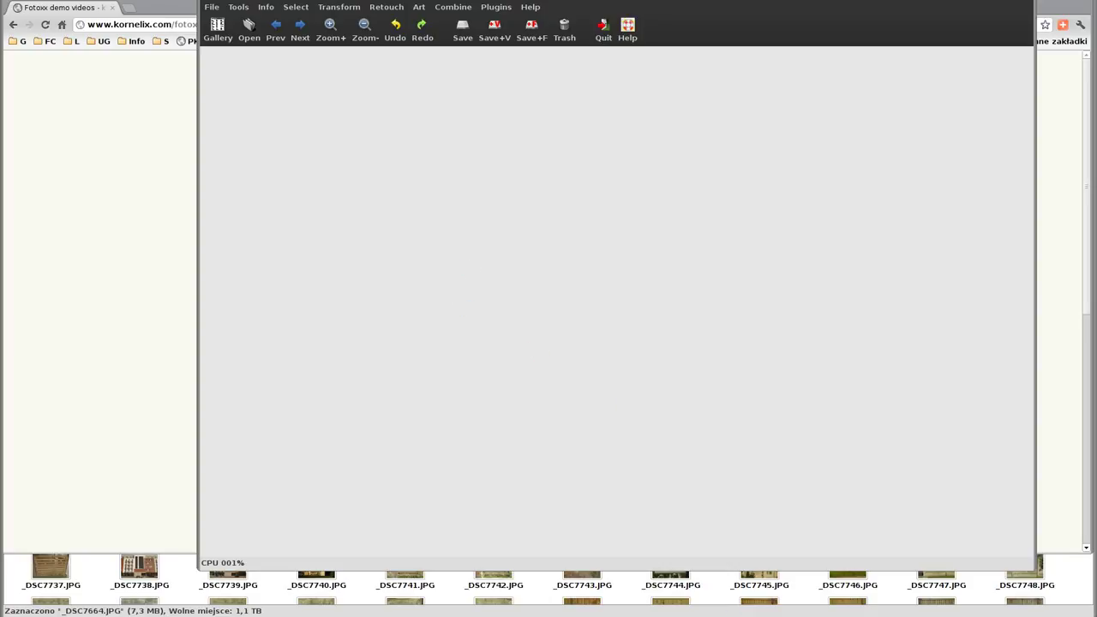
Reposition the Fotoxx window and browse to the 20120909 folder in the File Open dialog
key(alt+Tab)
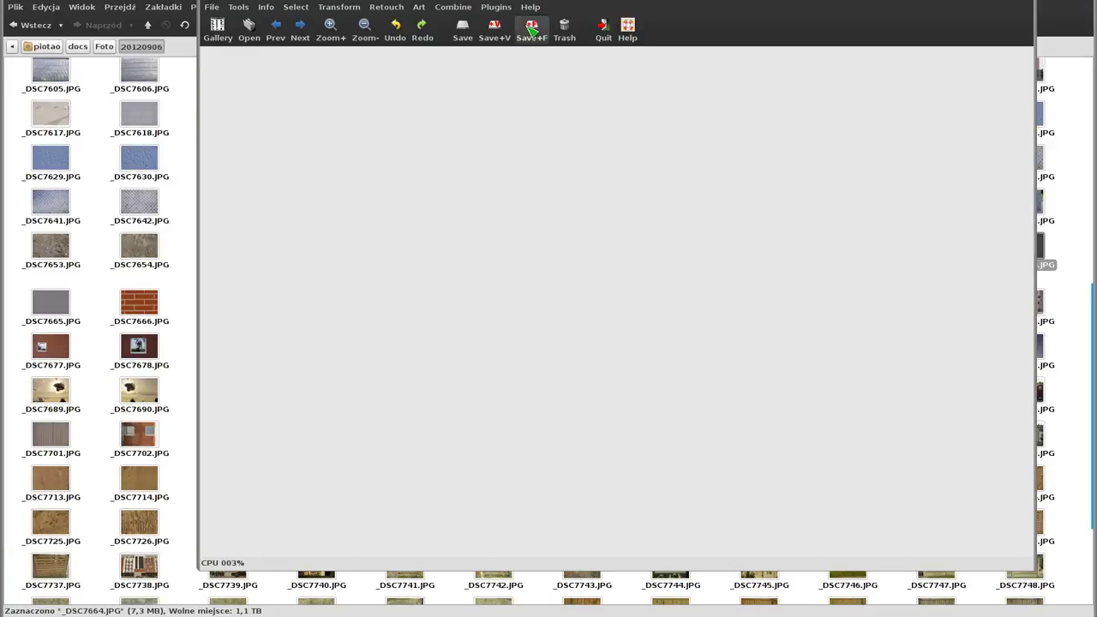
drag(543, 4, 585, 12)
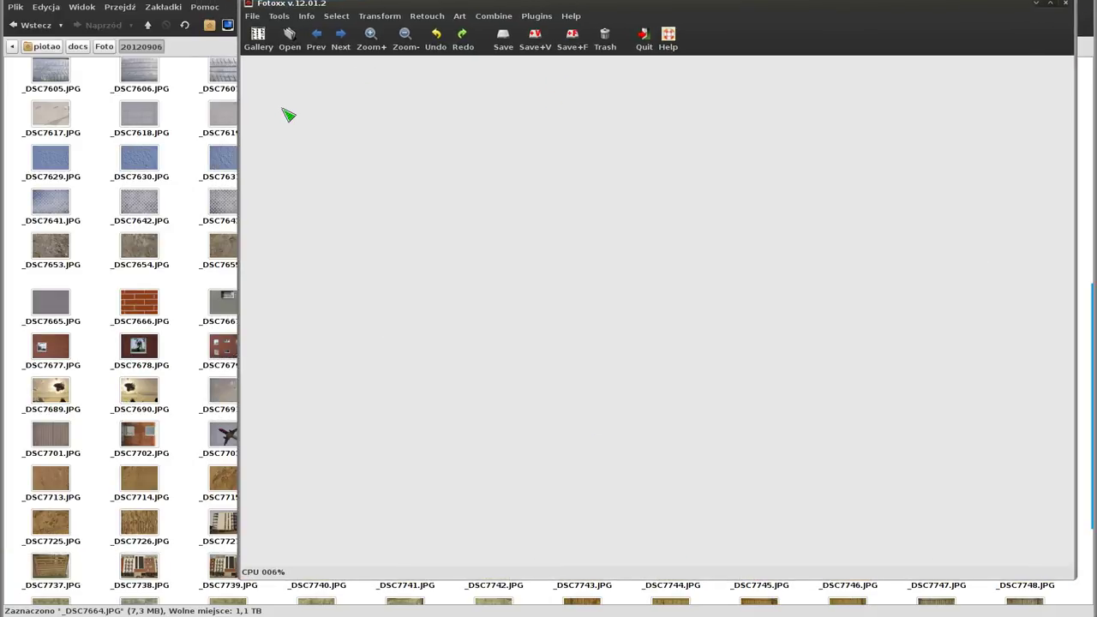
click(289, 39)
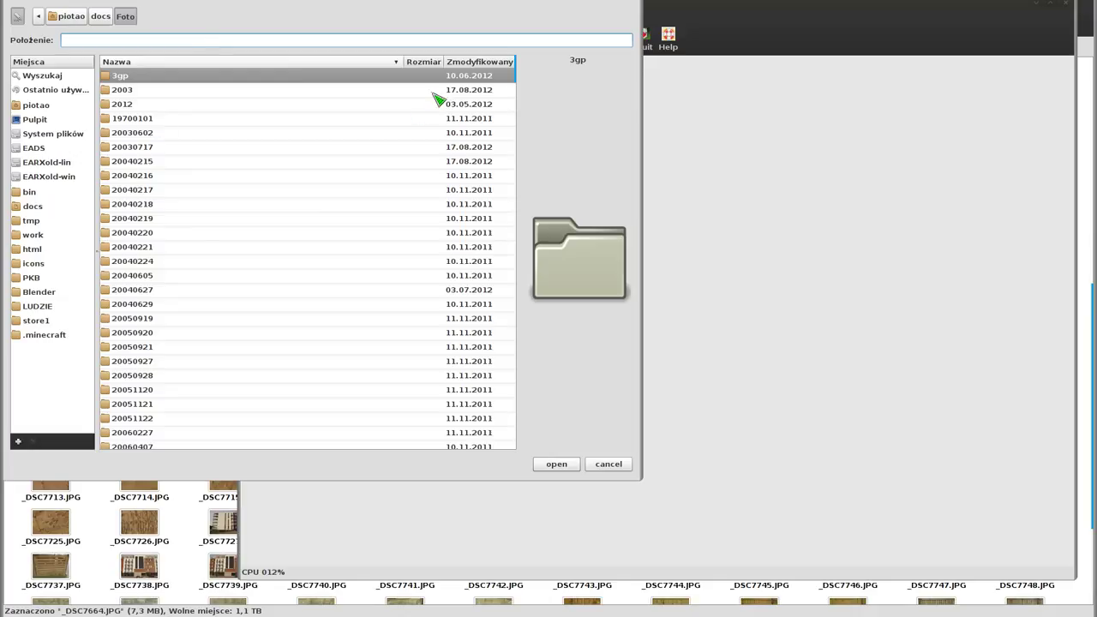
mouse_move(519, 74)
mouse_down()
mouse_move(546, 420)
mouse_move(532, 412)
mouse_up()
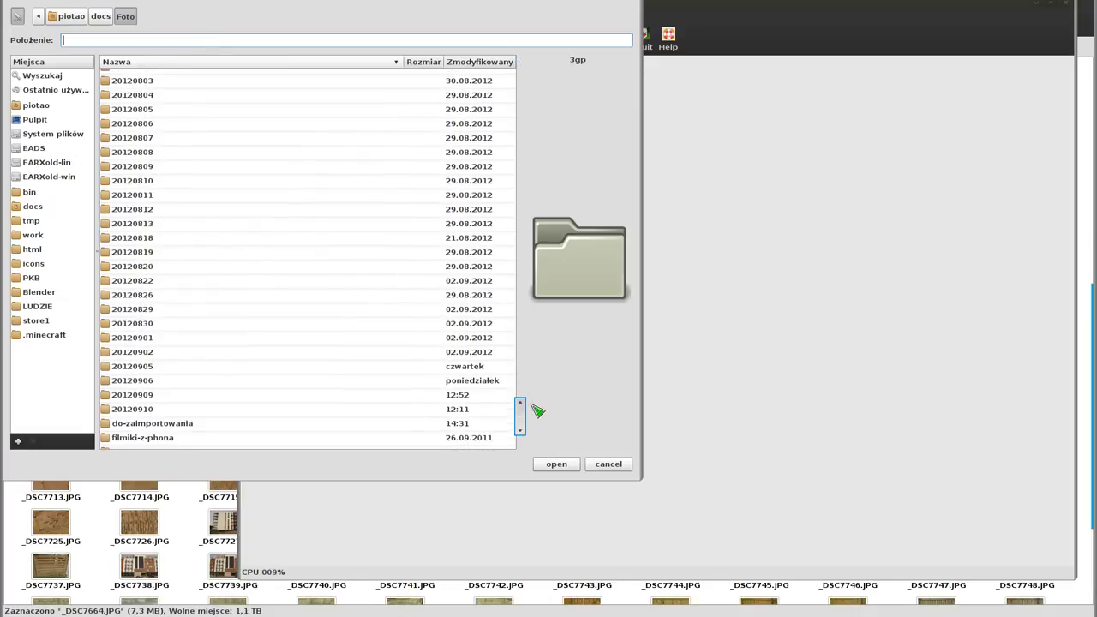
click(146, 398)
double_click(148, 399)
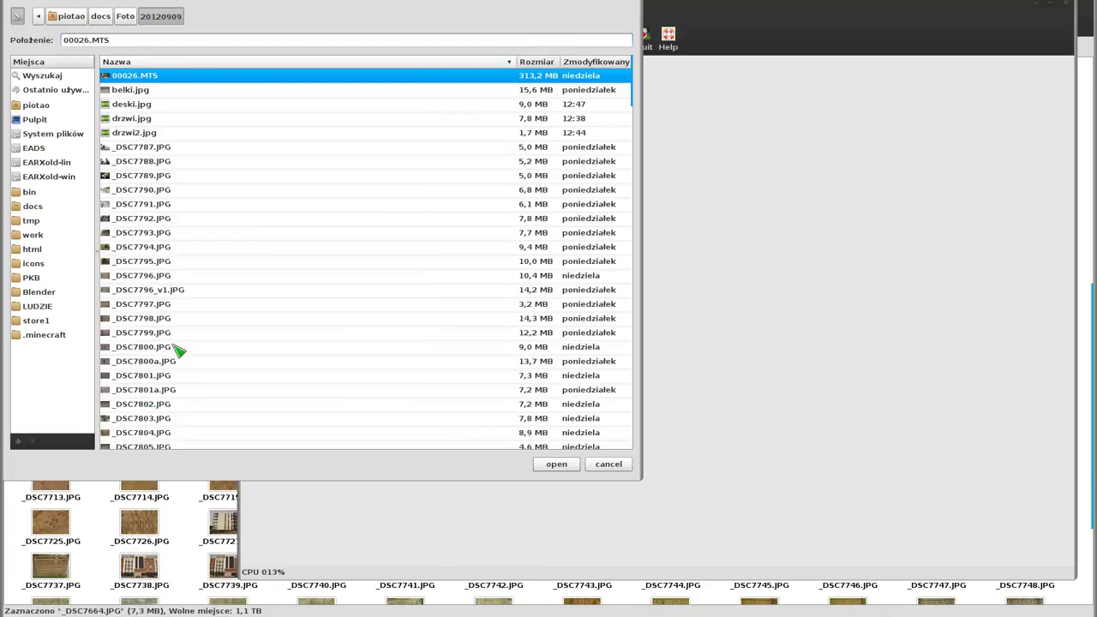
Preview _DSC7800 through _DSC7804, then open the _DSC7803.JPG door photo
click(176, 334)
click(153, 348)
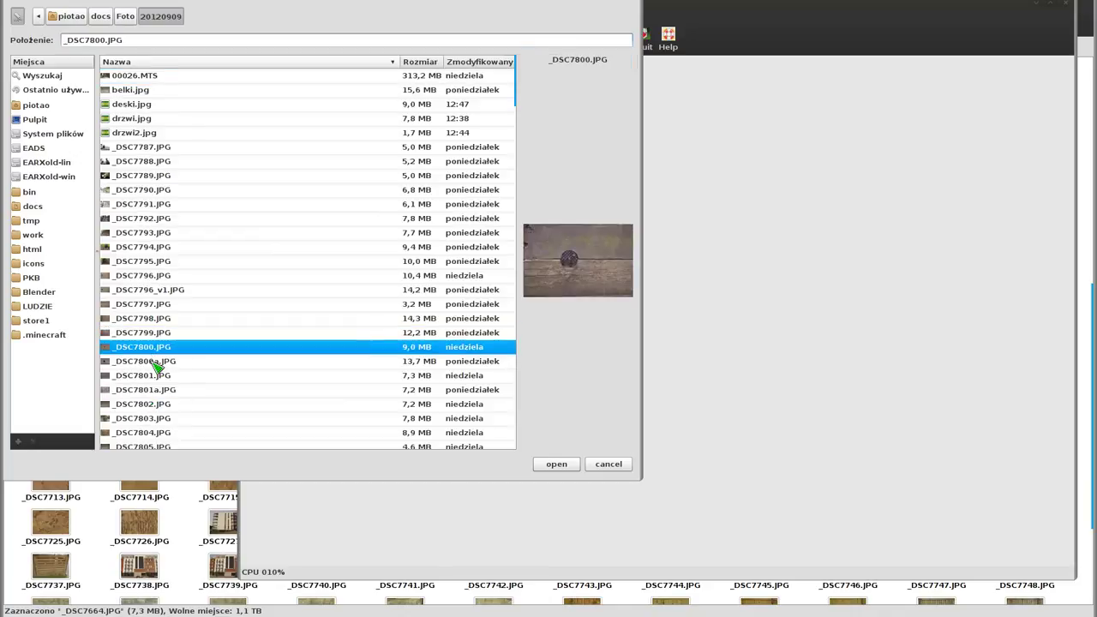
click(154, 362)
click(156, 377)
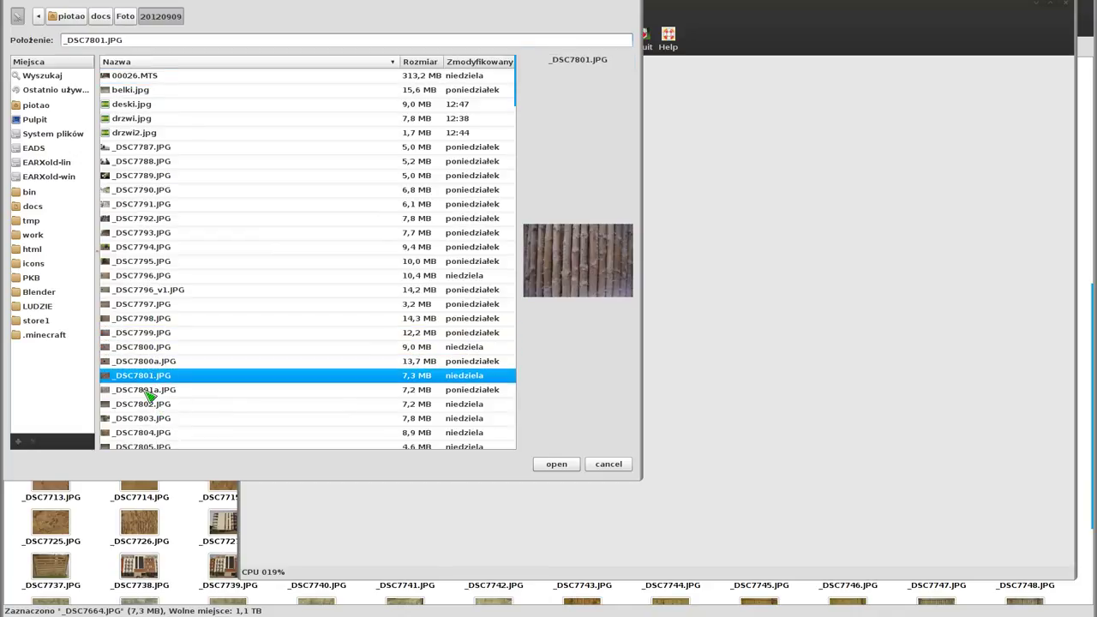
click(146, 389)
click(149, 404)
scroll(152, 343, down, 2)
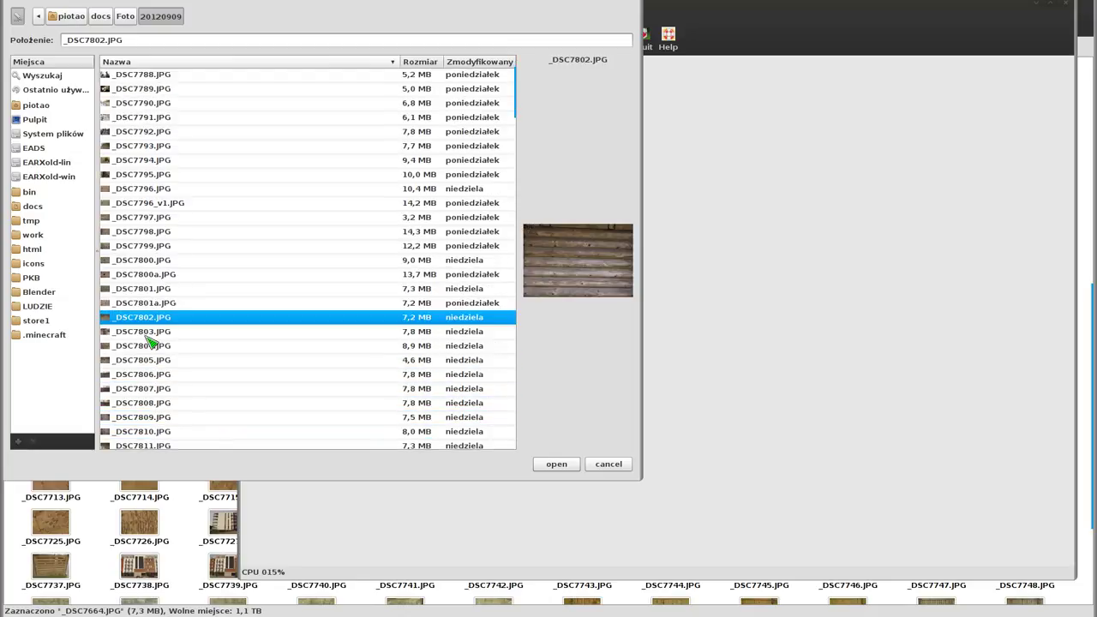
click(143, 334)
click(147, 345)
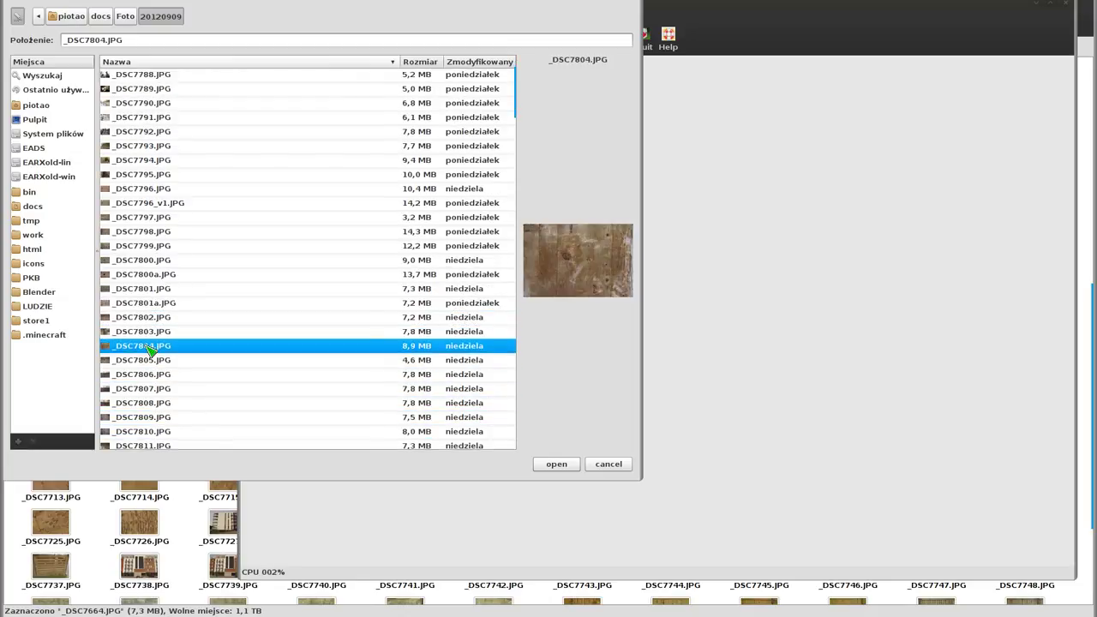
click(145, 335)
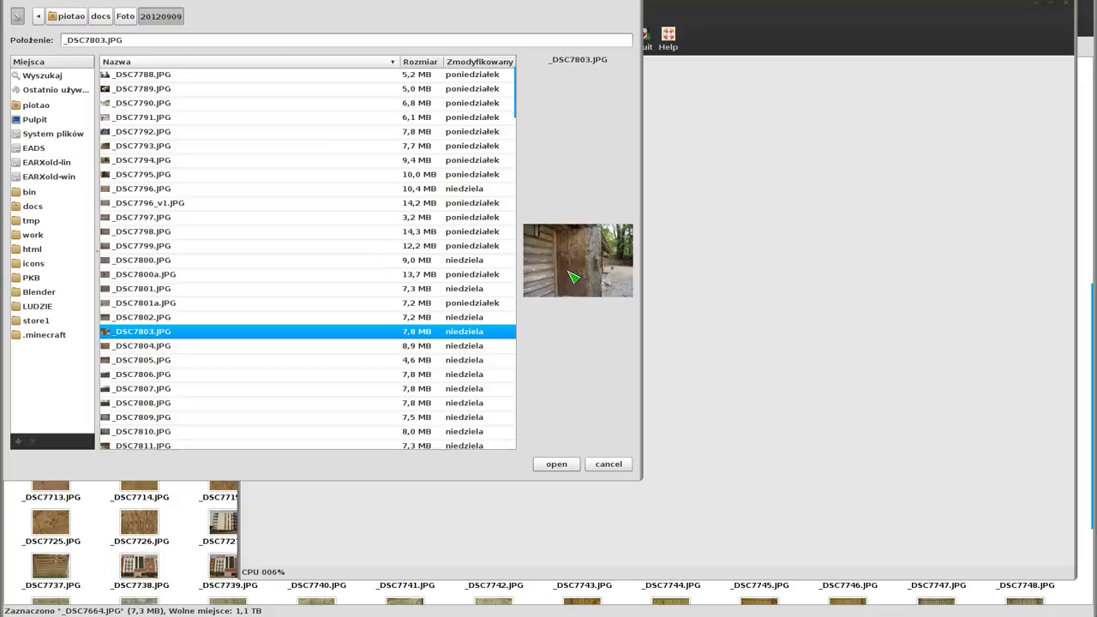
click(559, 465)
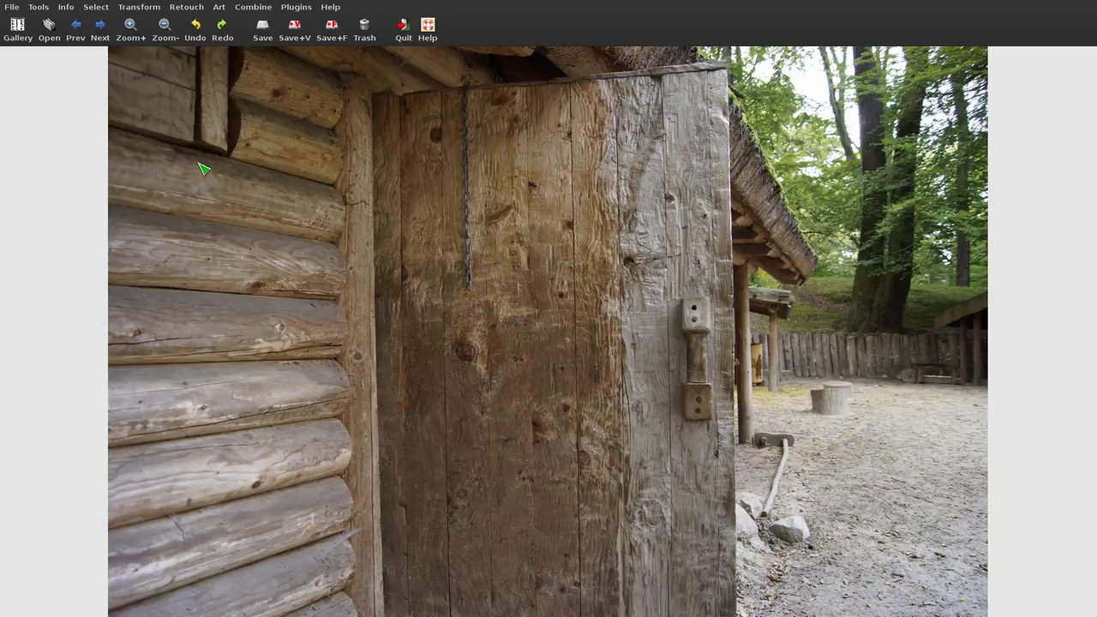
Open the Transform menu for the _DSC7803.JPG door photo
click(140, 8)
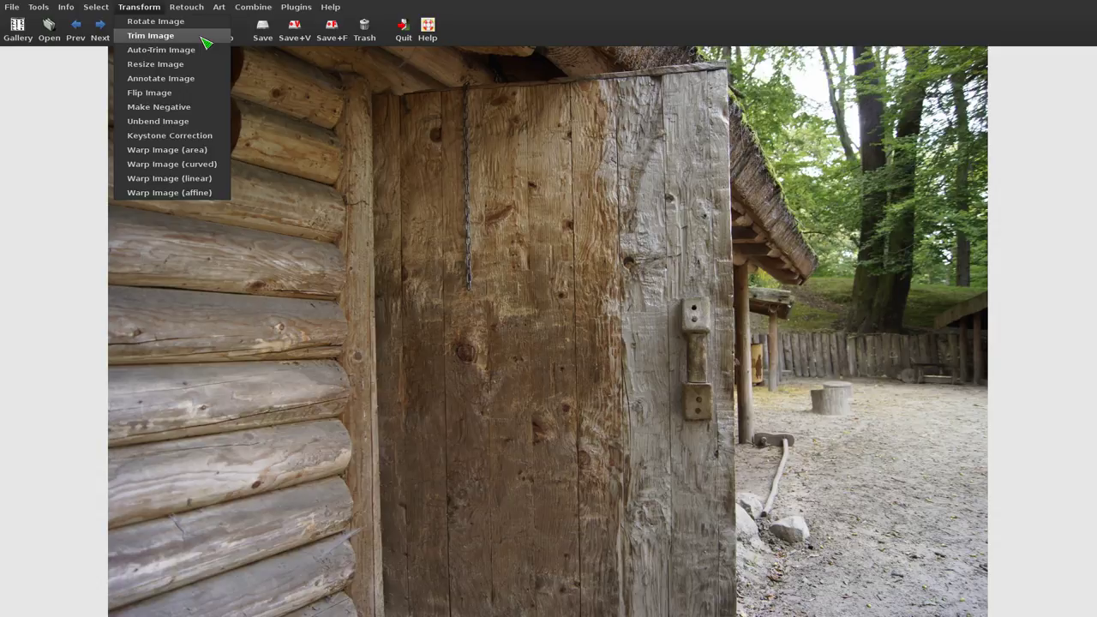
Trim the photo around the door to 2536 × 3948 (ratio 0,64) and apply it
click(206, 43)
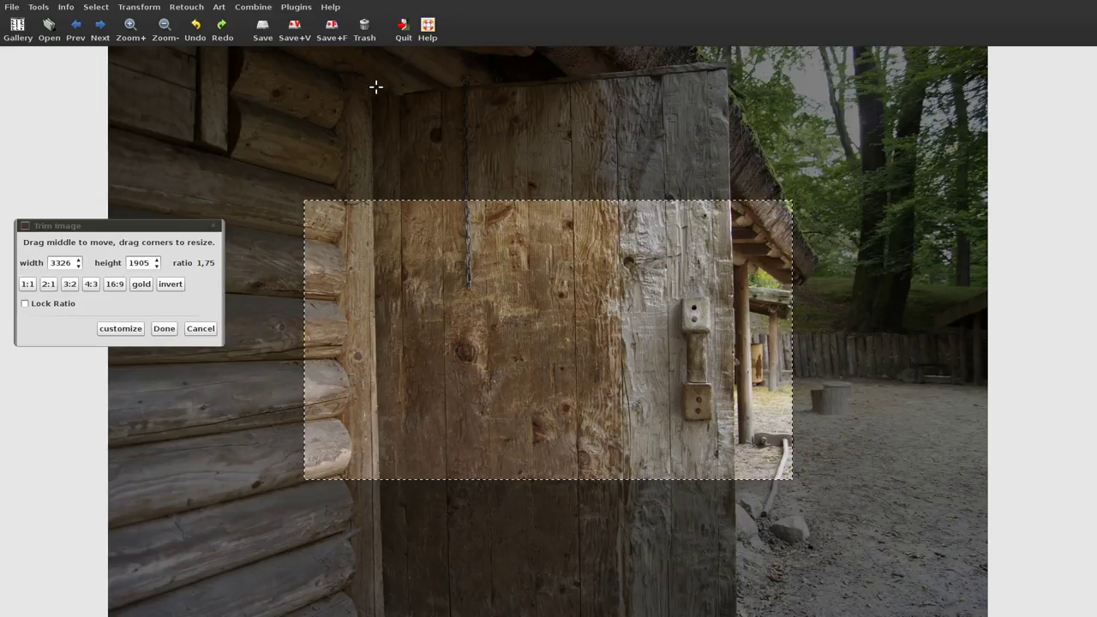
drag(376, 87, 353, 71)
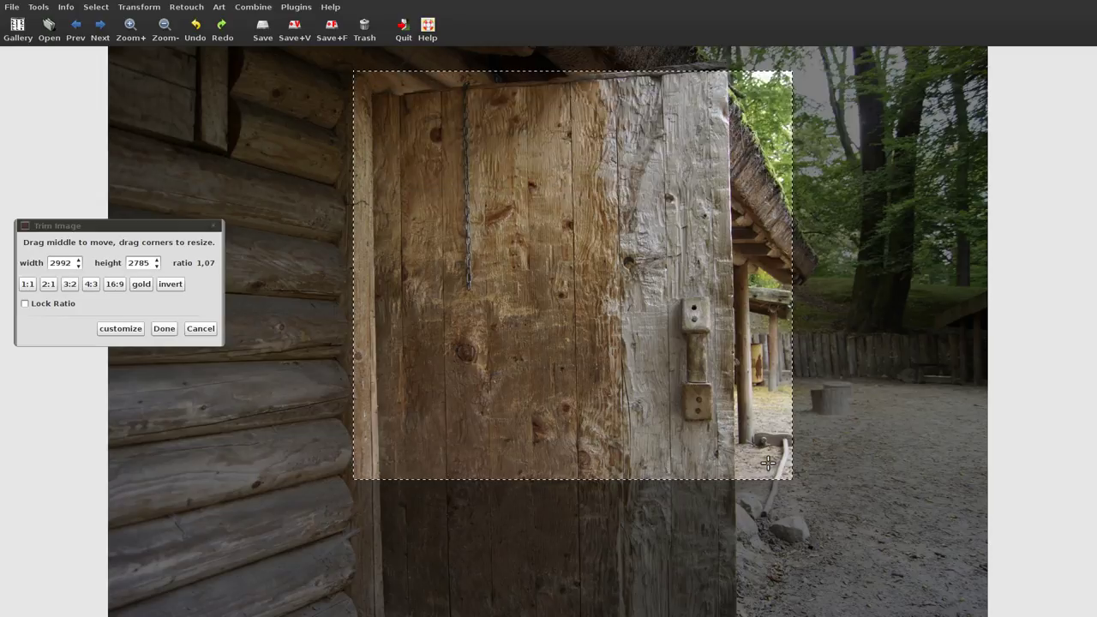
drag(768, 463, 746, 616)
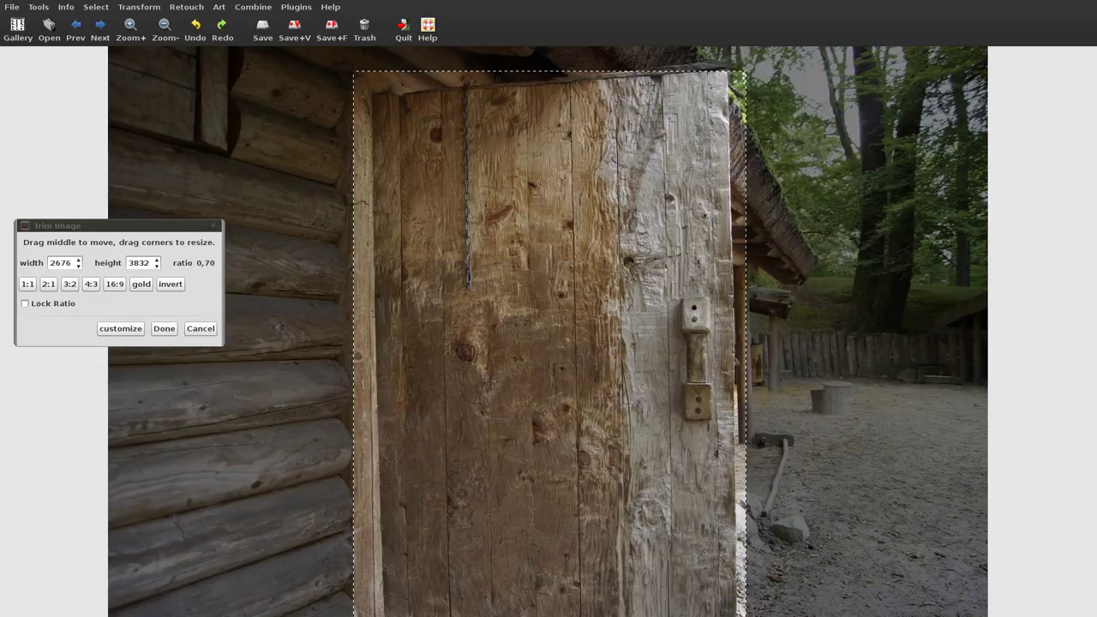
drag(743, 72, 740, 53)
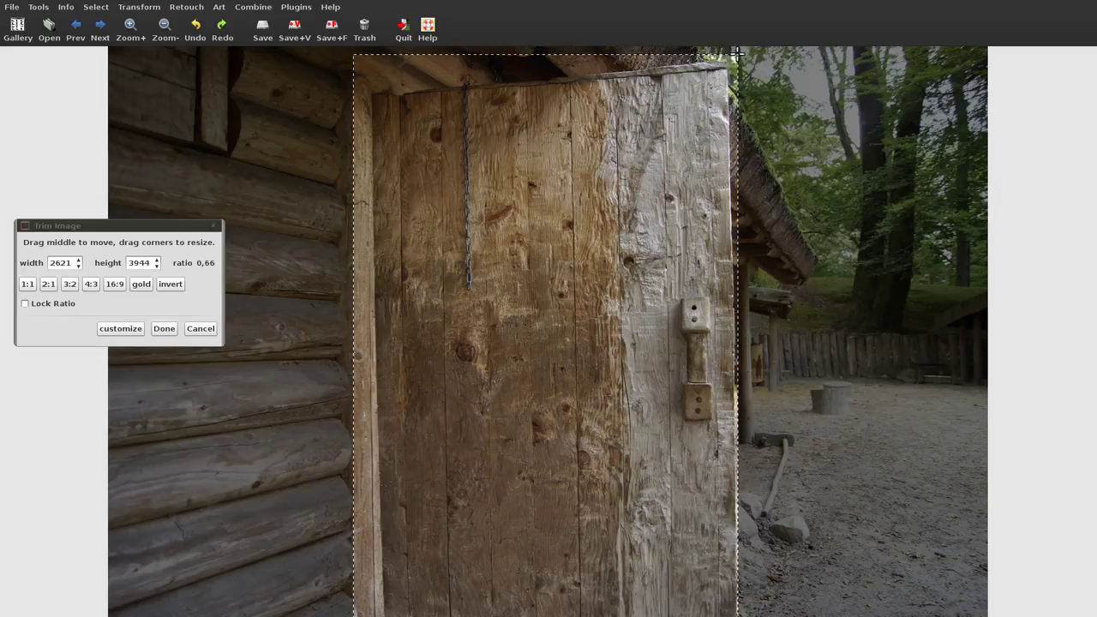
click(211, 267)
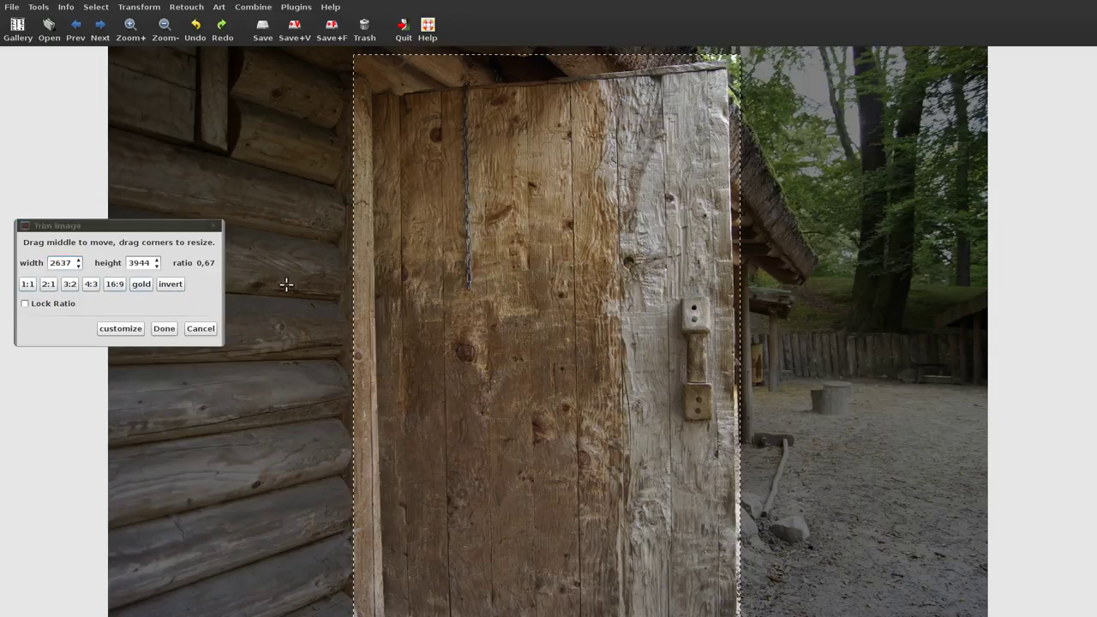
drag(355, 57, 367, 60)
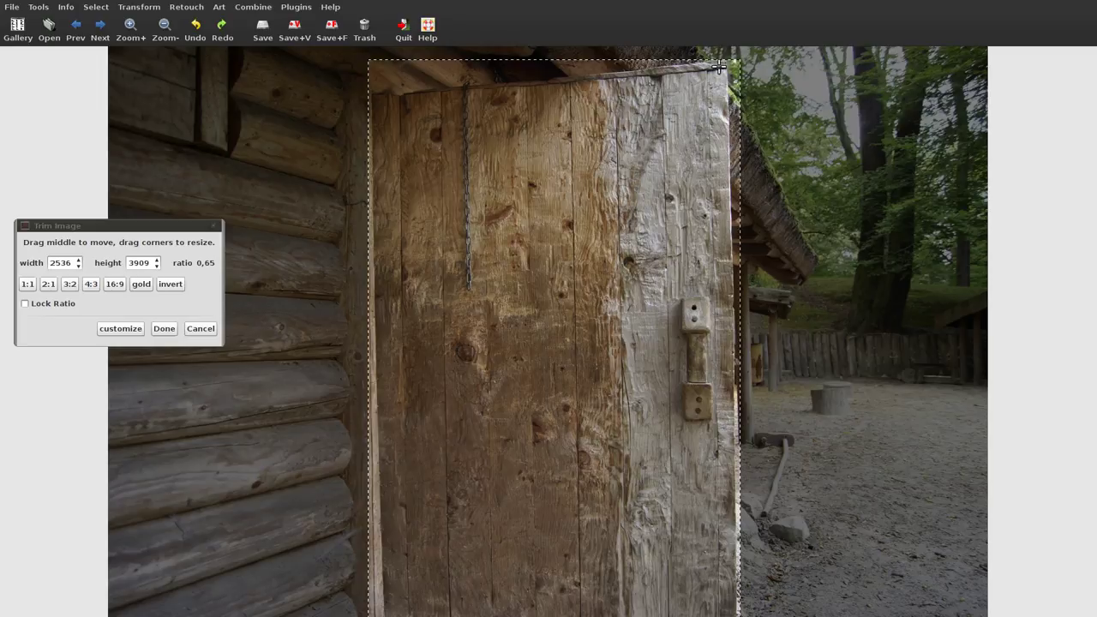
drag(708, 60, 739, 53)
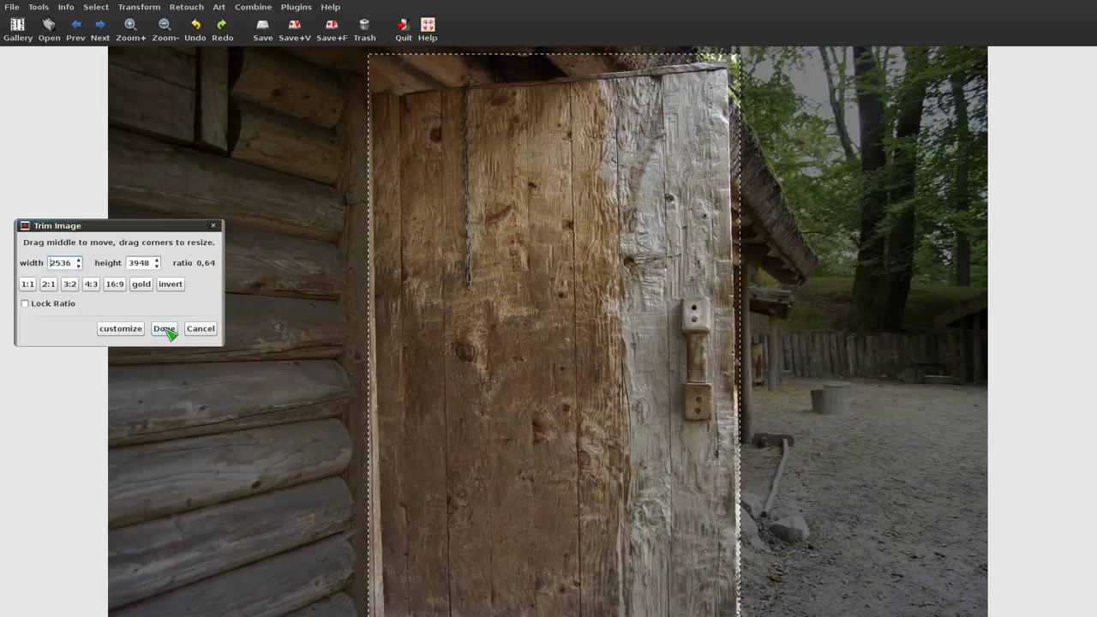
click(164, 329)
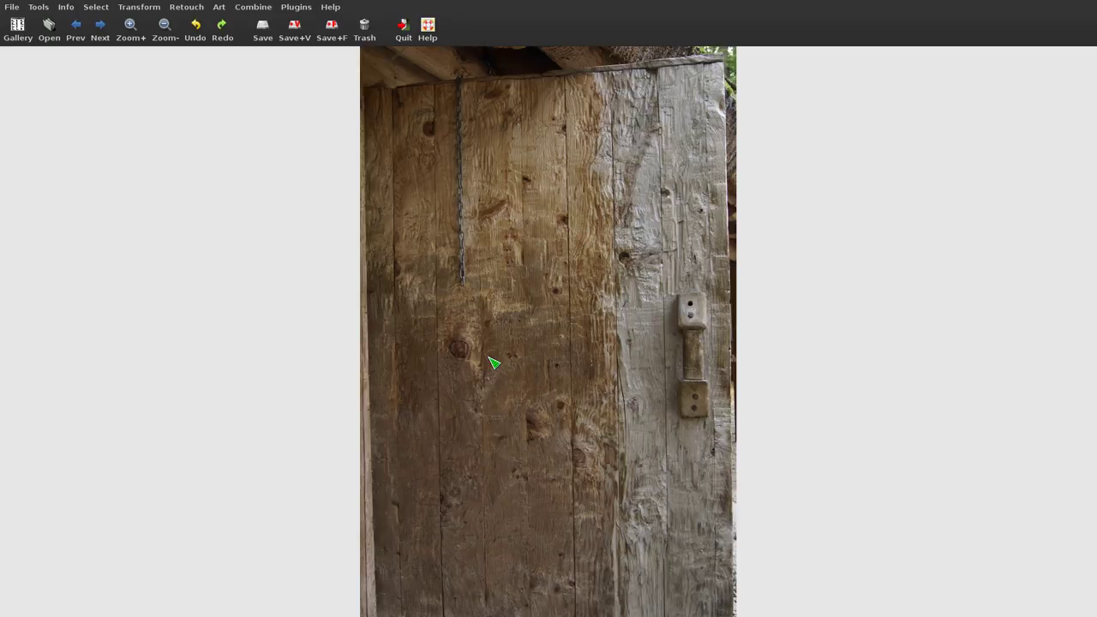
Open the Transform menu again on the trimmed door photo
click(139, 7)
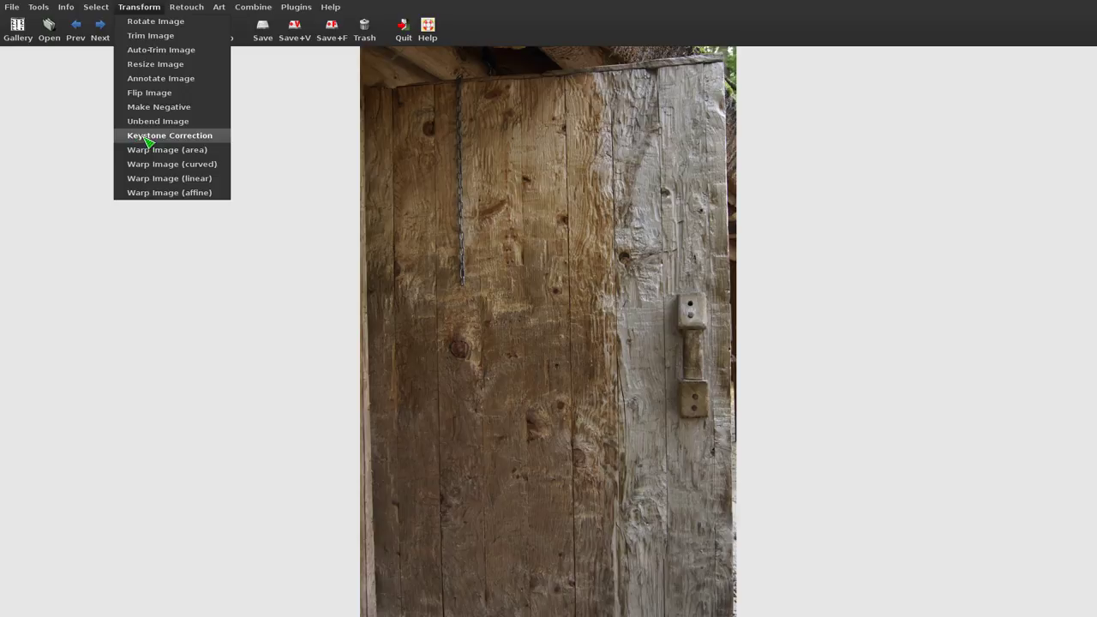
Apply Keystone Correction using the door's top-left and top-right corners as reference points
click(199, 139)
drag(201, 187, 228, 169)
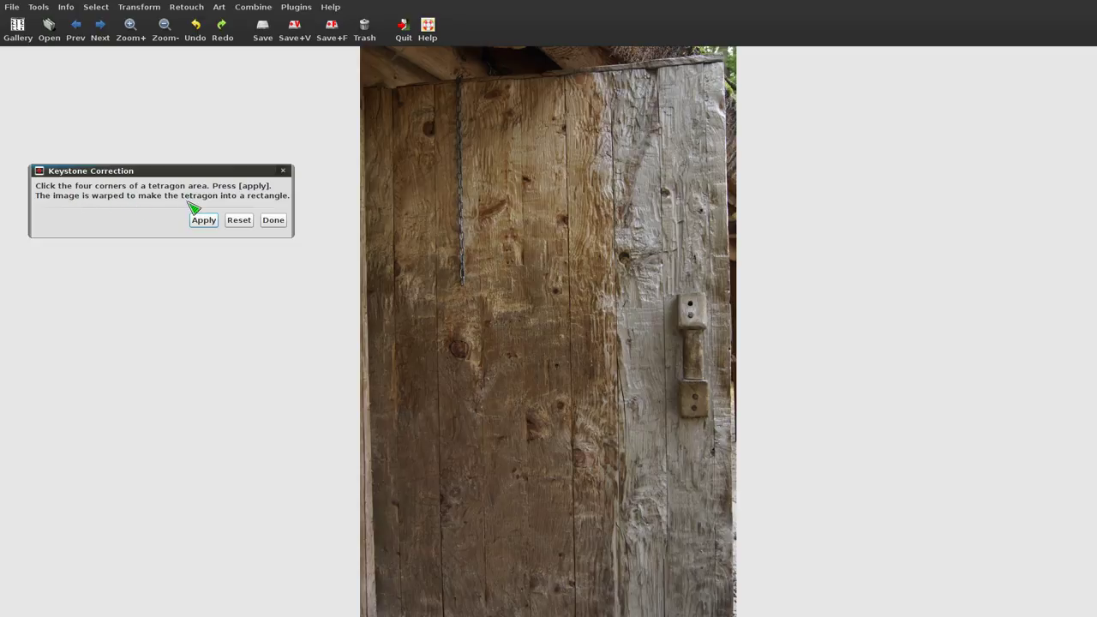
click(364, 90)
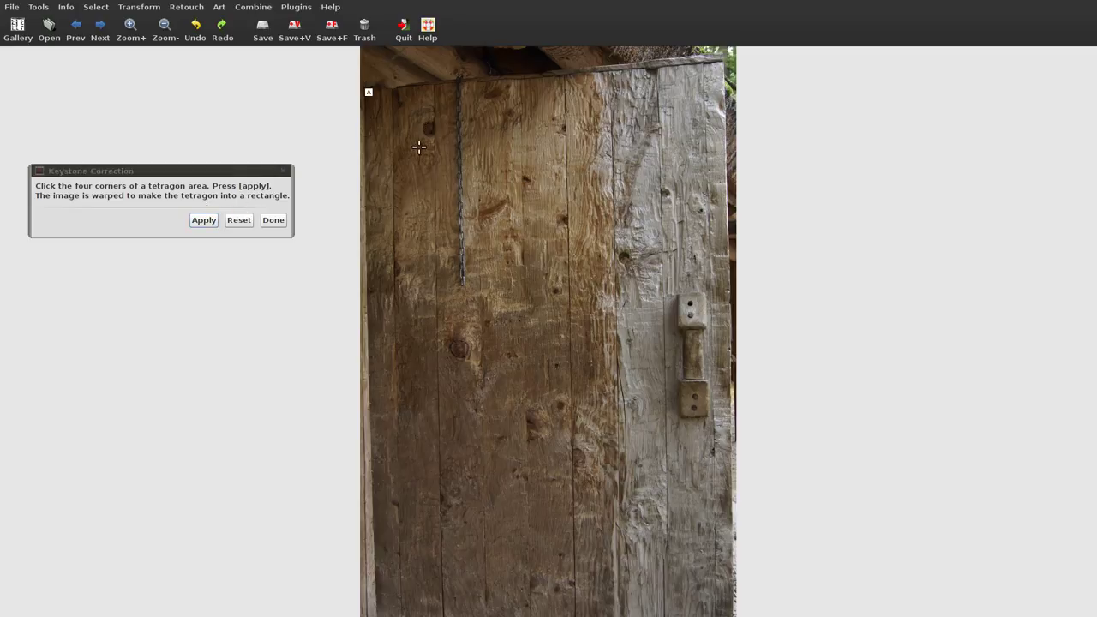
click(721, 60)
click(204, 220)
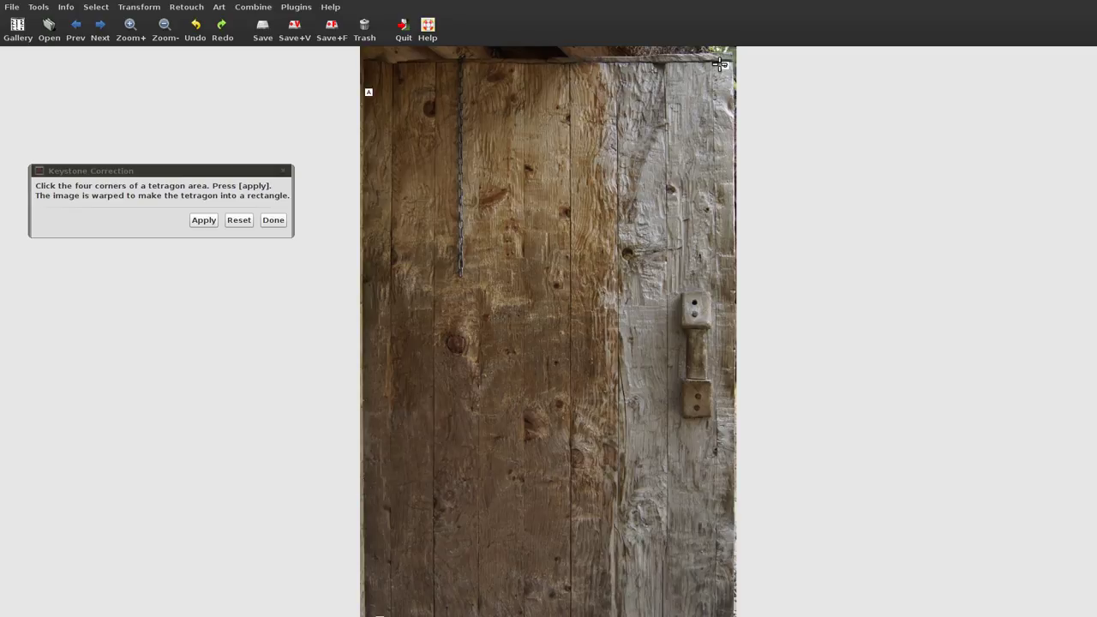
click(273, 221)
Re-trim the straightened photo to about 2535 × 3924 along the door's borders
click(139, 6)
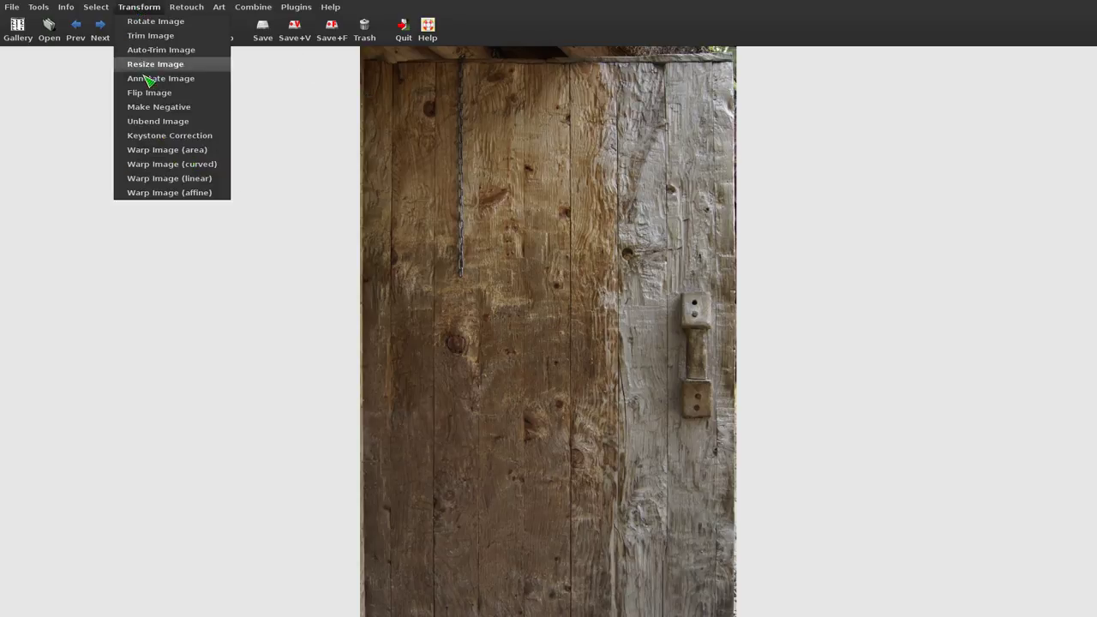
click(161, 36)
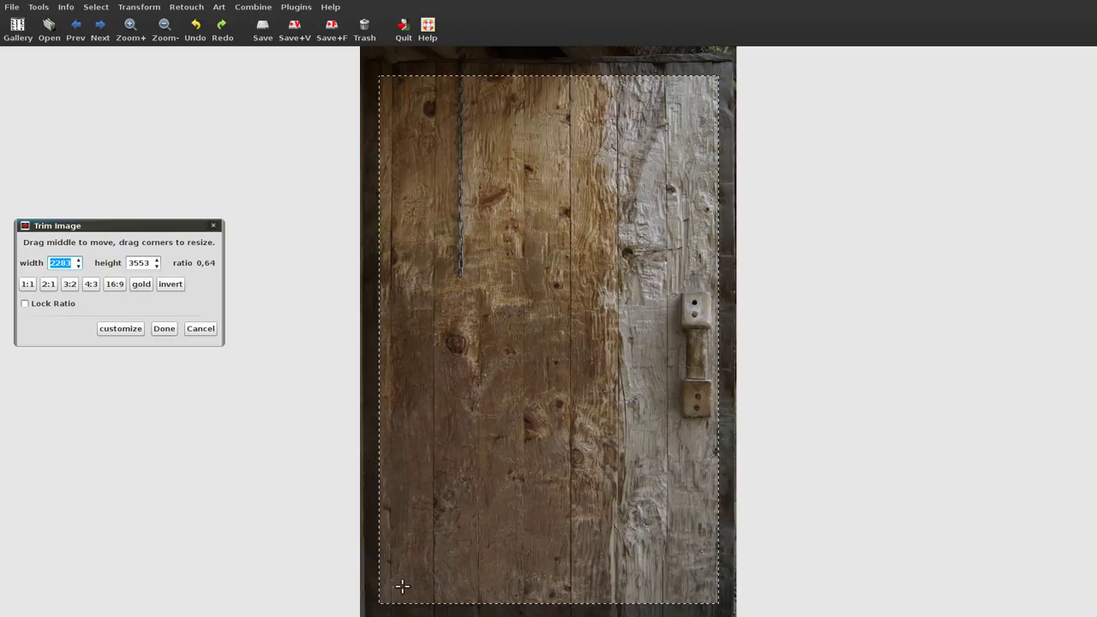
drag(407, 583, 364, 592)
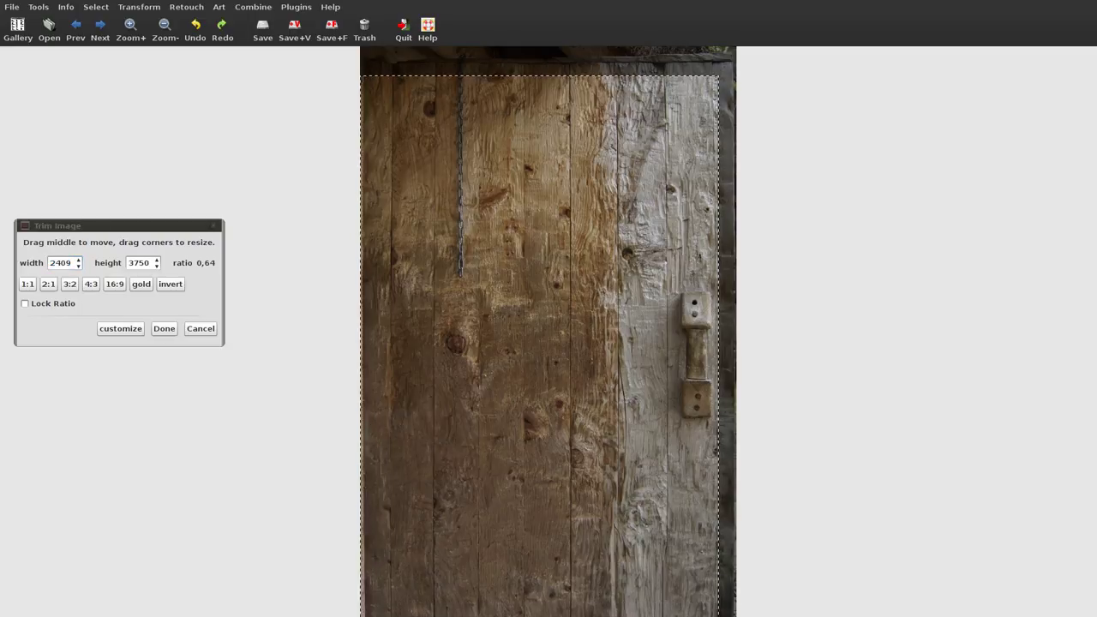
drag(719, 343, 734, 343)
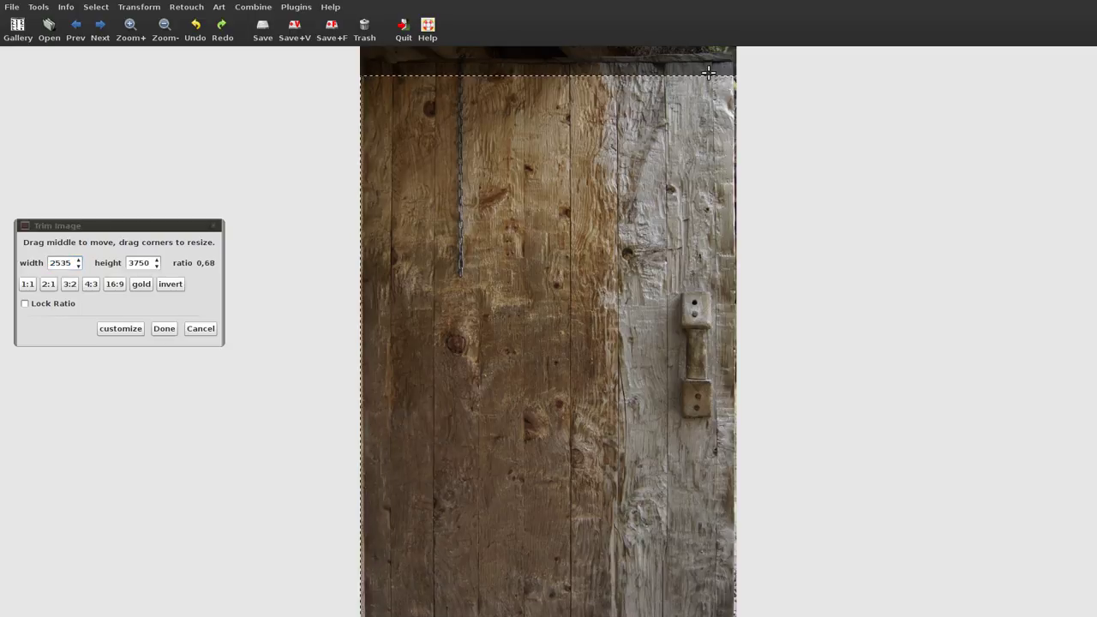
mouse_move(735, 76)
mouse_down()
mouse_move(737, 55)
mouse_move(727, 65)
mouse_up()
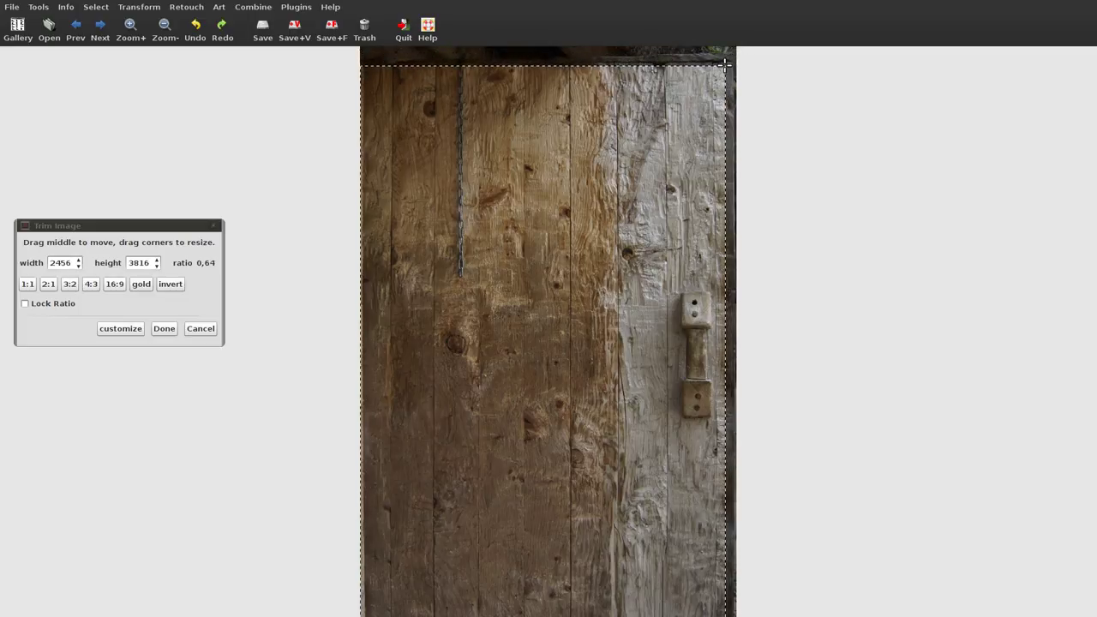
drag(345, 606, 372, 609)
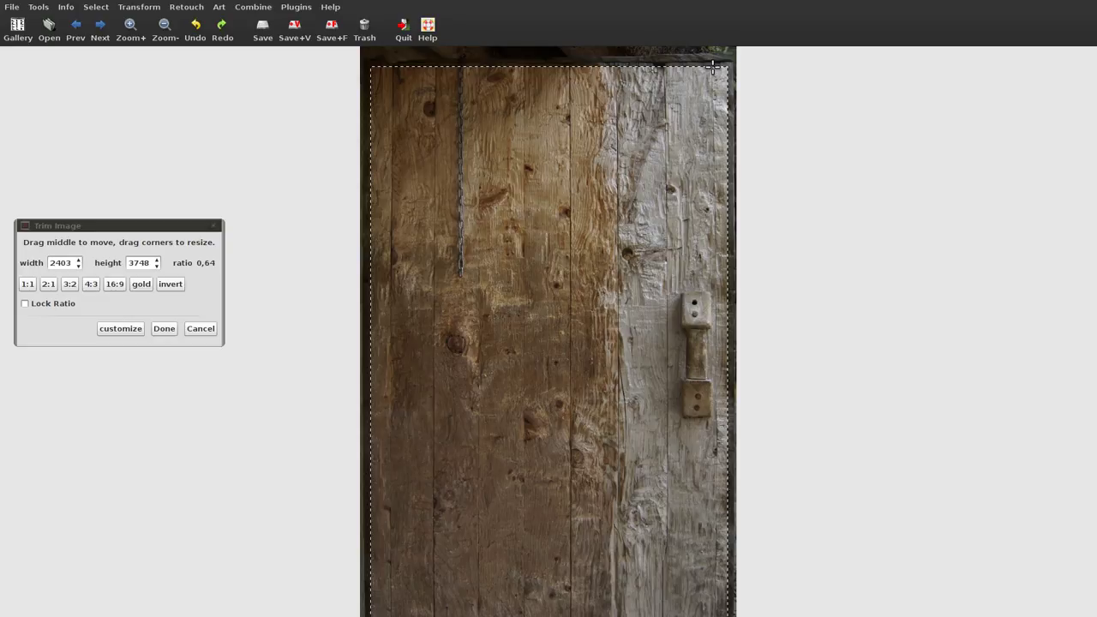
drag(720, 70, 735, 51)
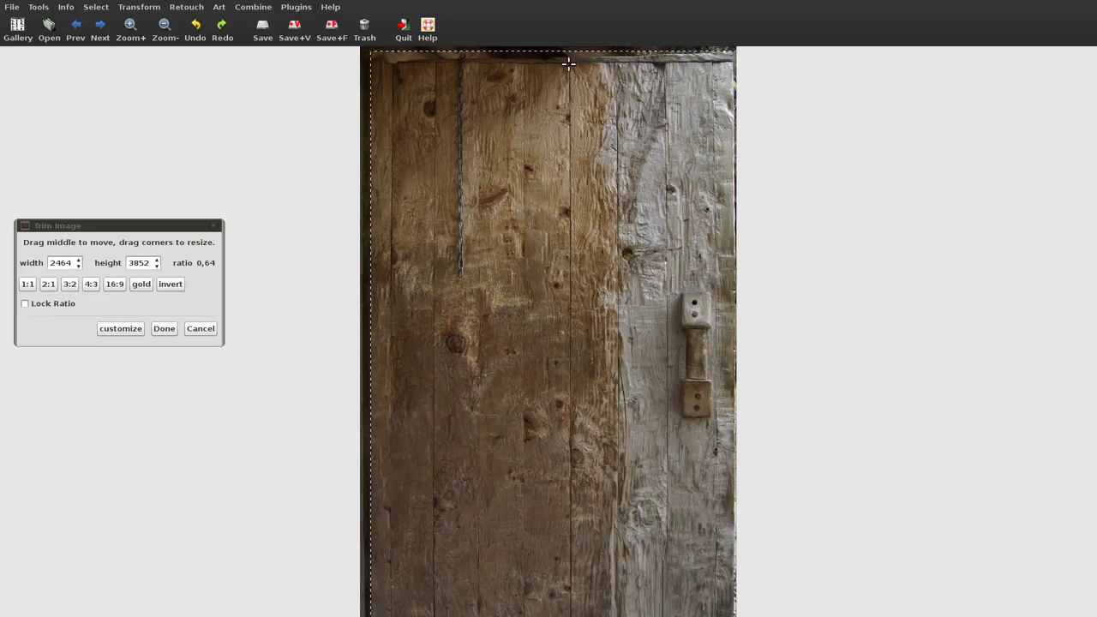
drag(369, 52, 356, 51)
drag(362, 612, 362, 616)
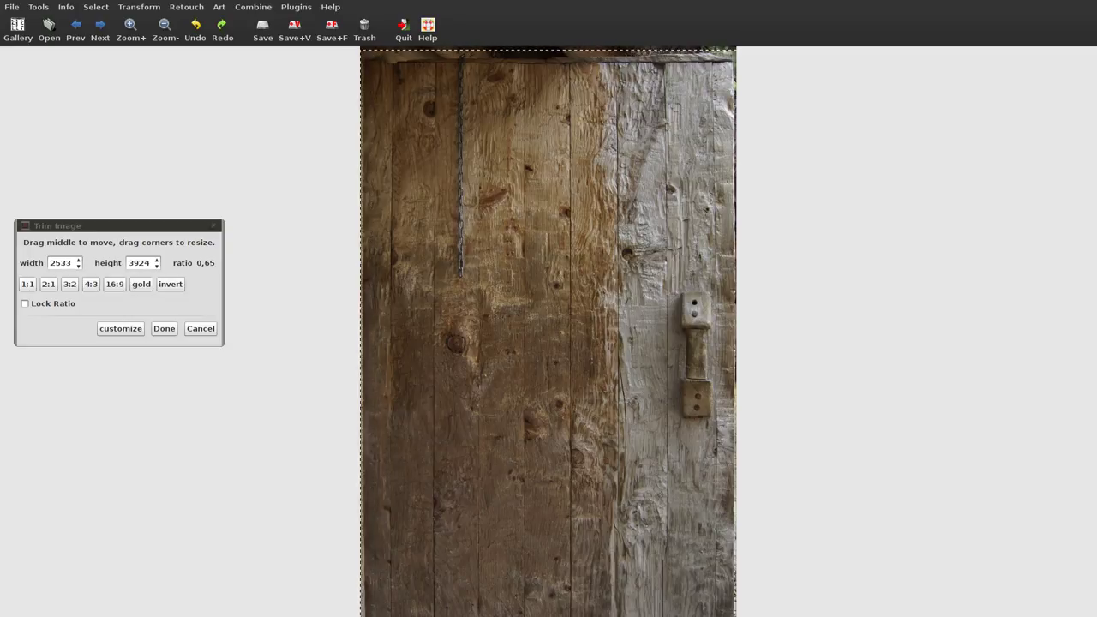
drag(736, 326, 736, 326)
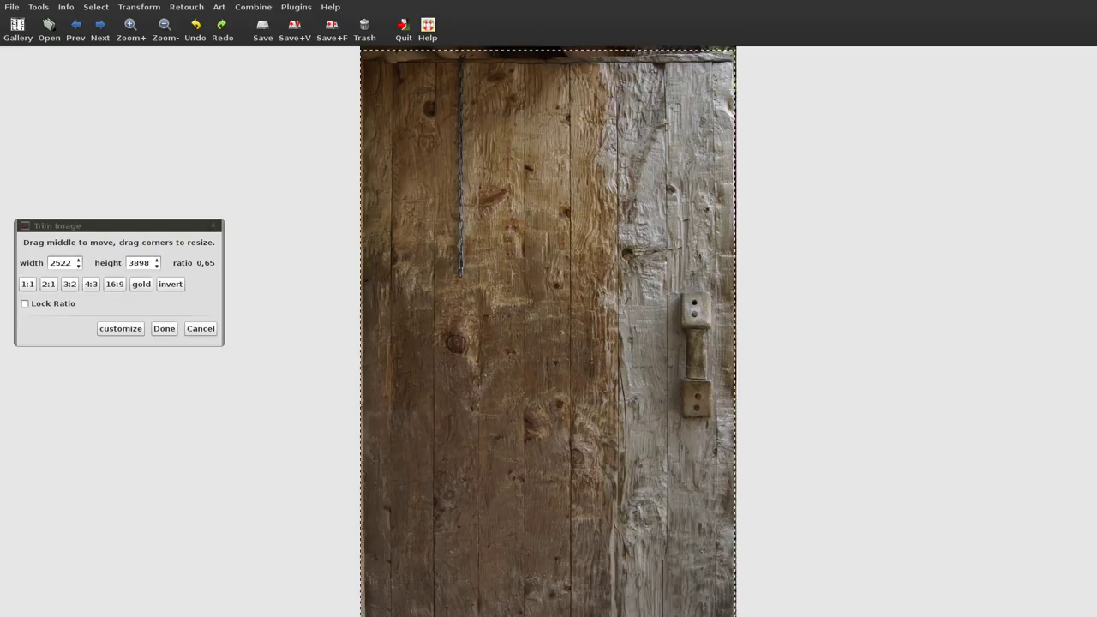
click(164, 330)
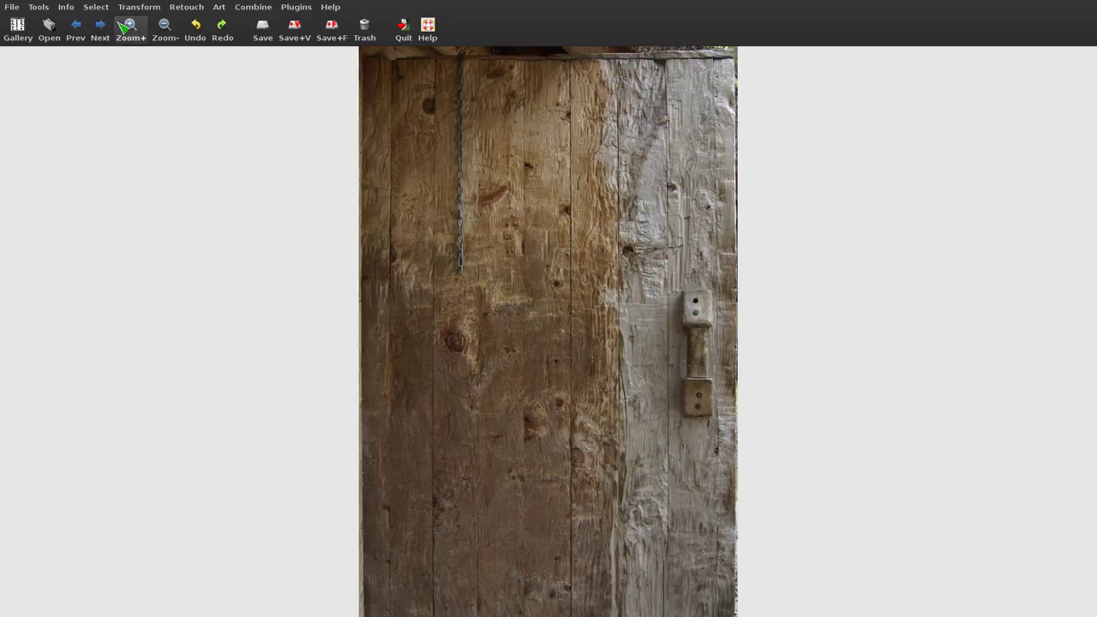
Open the Transform menu over the straightened, trimmed door photo
click(149, 9)
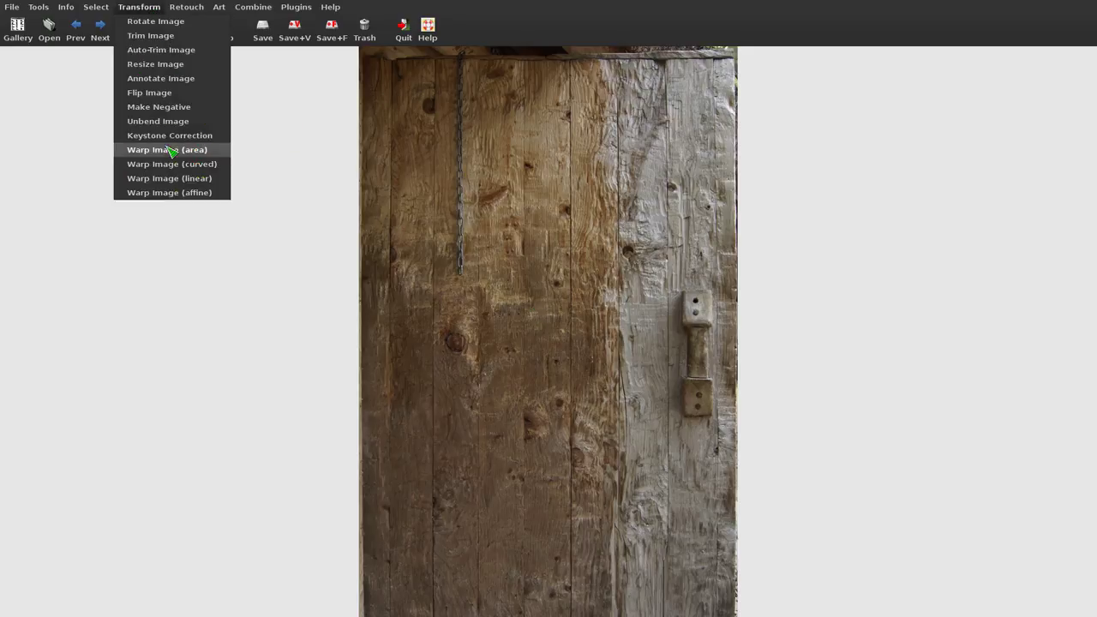
Start the linear Warp Image tool and toggle the grid's x/y line enables in Grid settings
click(219, 183)
drag(111, 219, 199, 165)
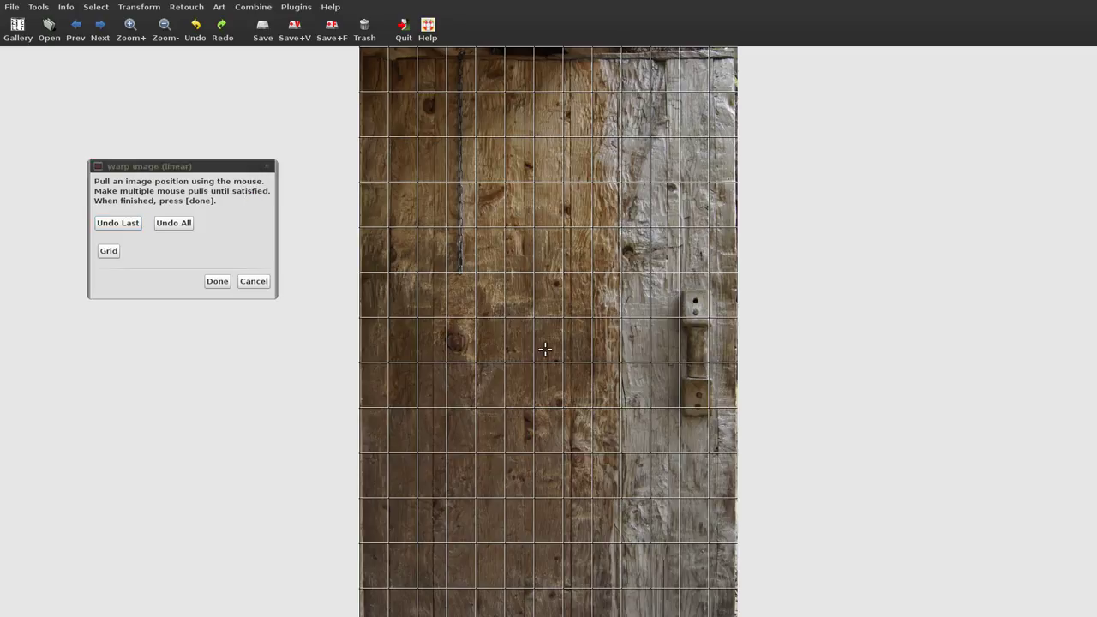
click(109, 252)
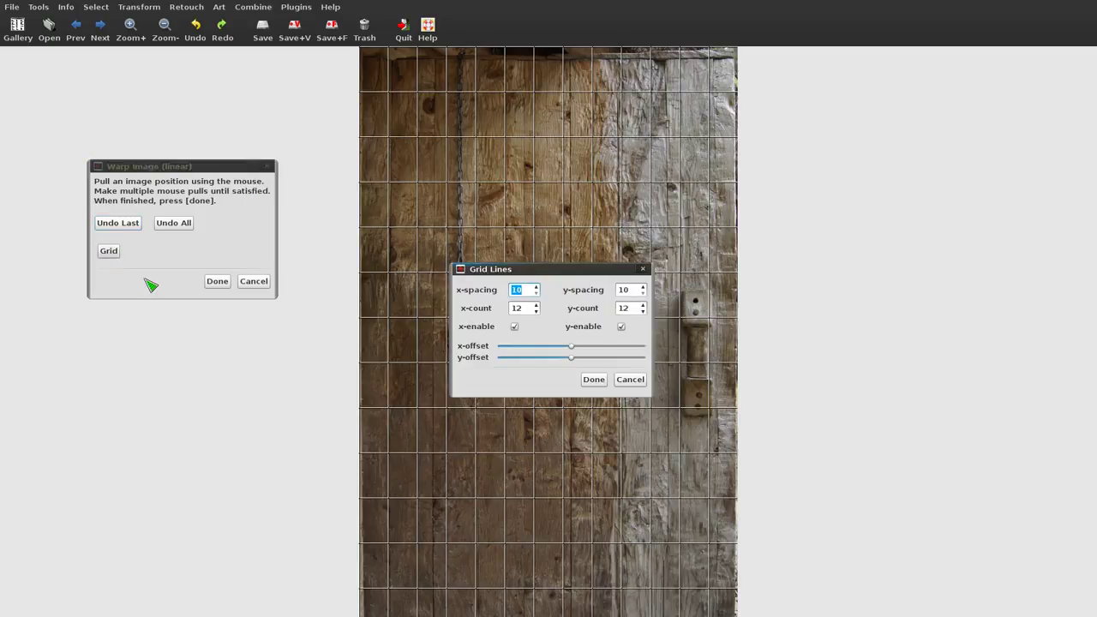
drag(570, 270, 463, 312)
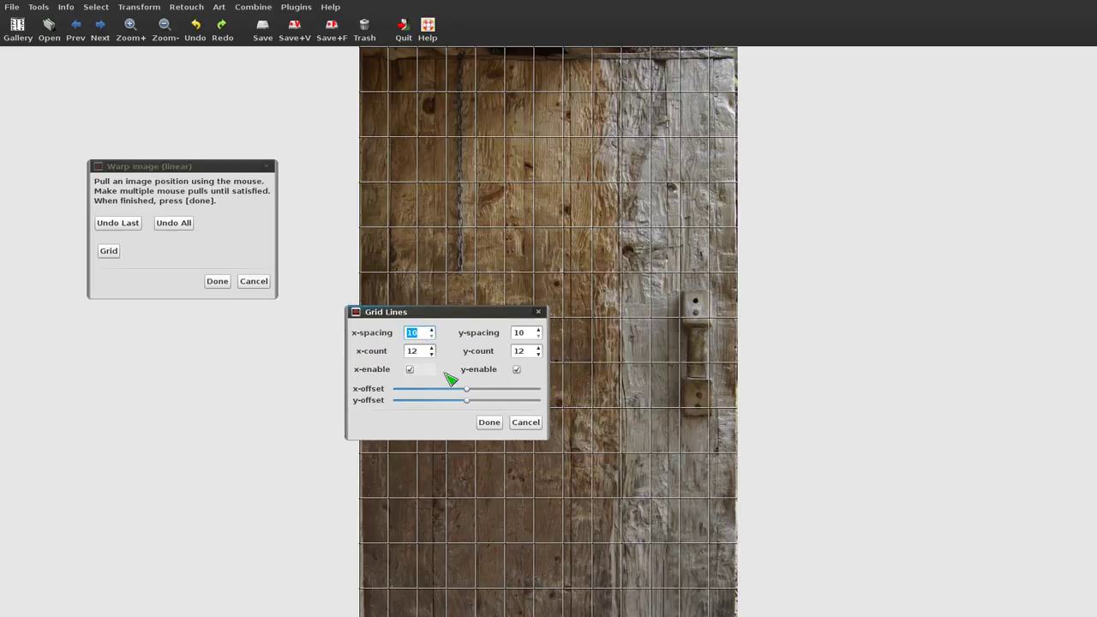
click(410, 369)
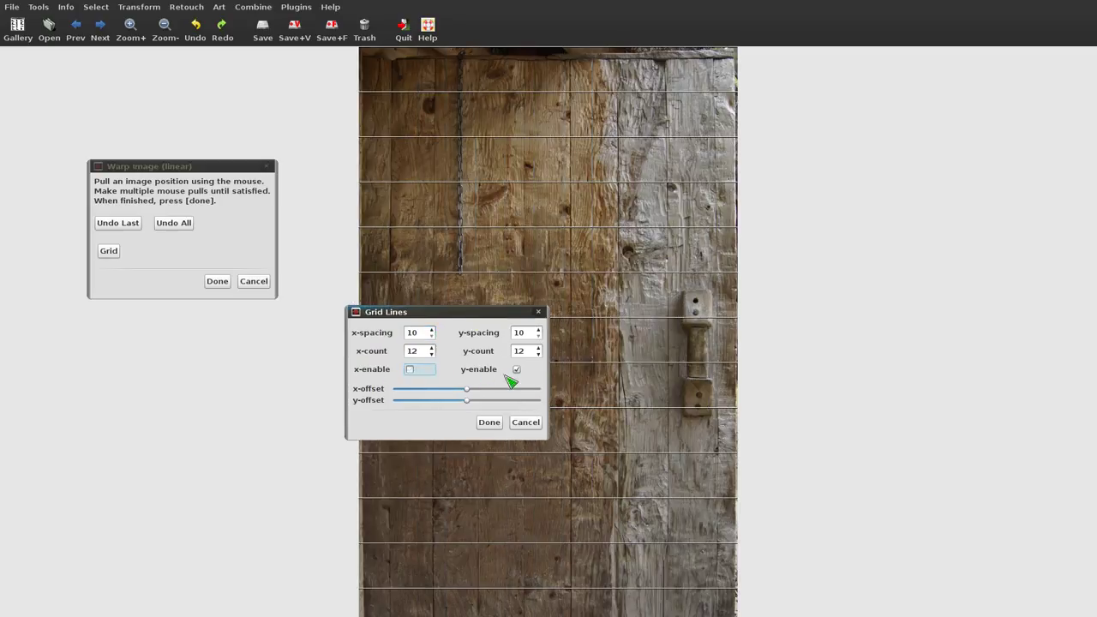
click(517, 369)
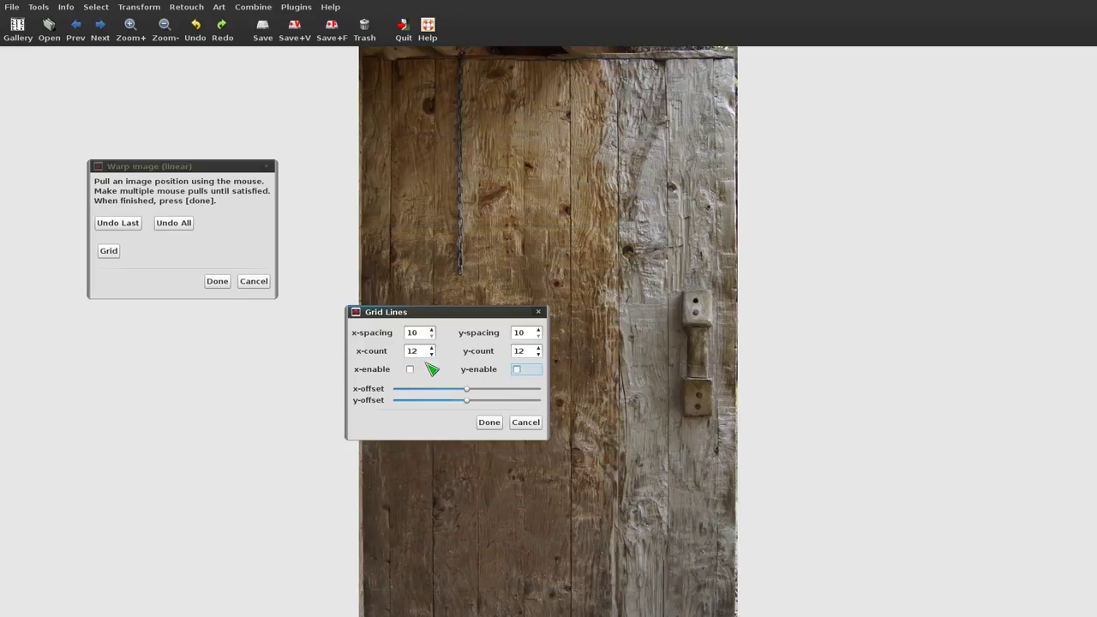
click(410, 370)
click(517, 370)
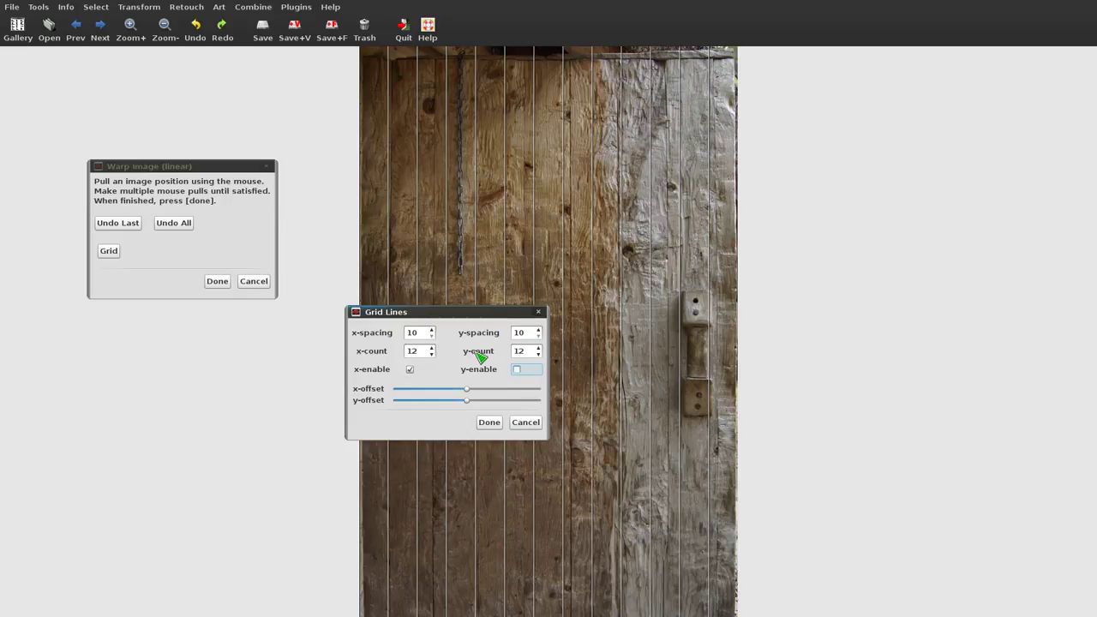
Set the grid to 7 columns and shift the x-offset so vertical lines match the plank seams
scroll(432, 354, down, 2)
scroll(432, 354, down, 2)
scroll(433, 354, down, 1)
scroll(440, 361, down, 3)
scroll(440, 361, down, 2)
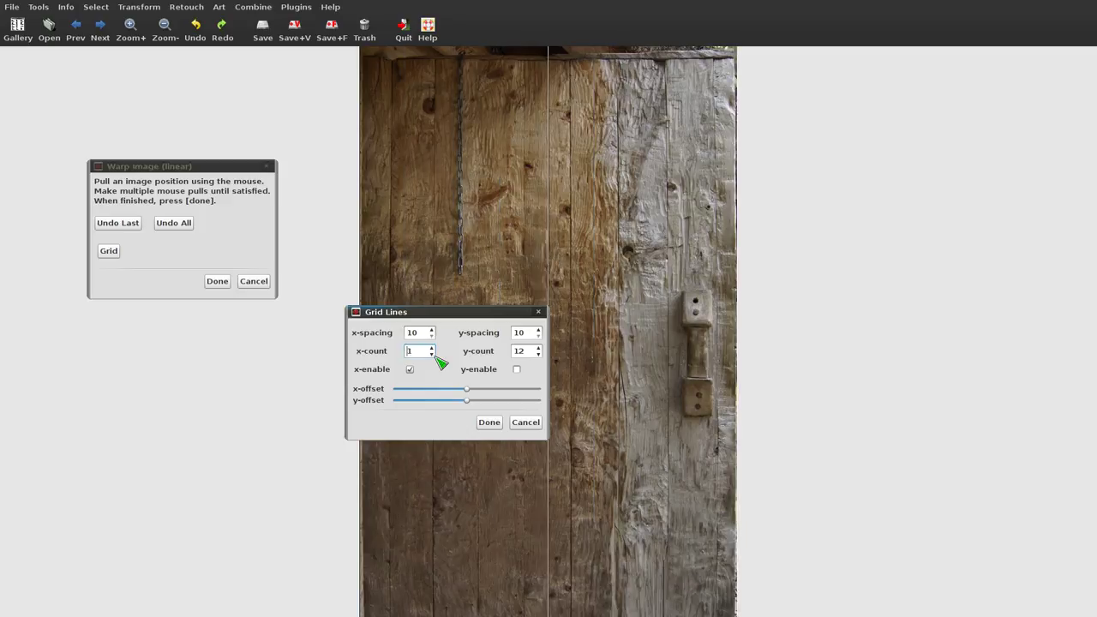
scroll(439, 354, up, 2)
scroll(439, 354, up, 2)
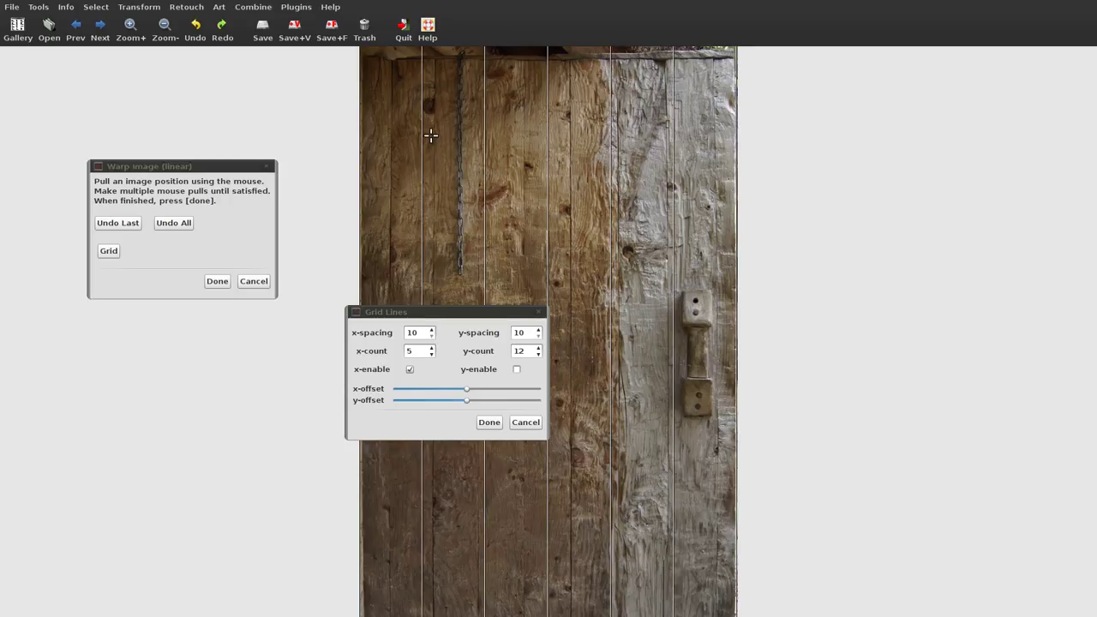
click(453, 368)
drag(468, 391, 421, 399)
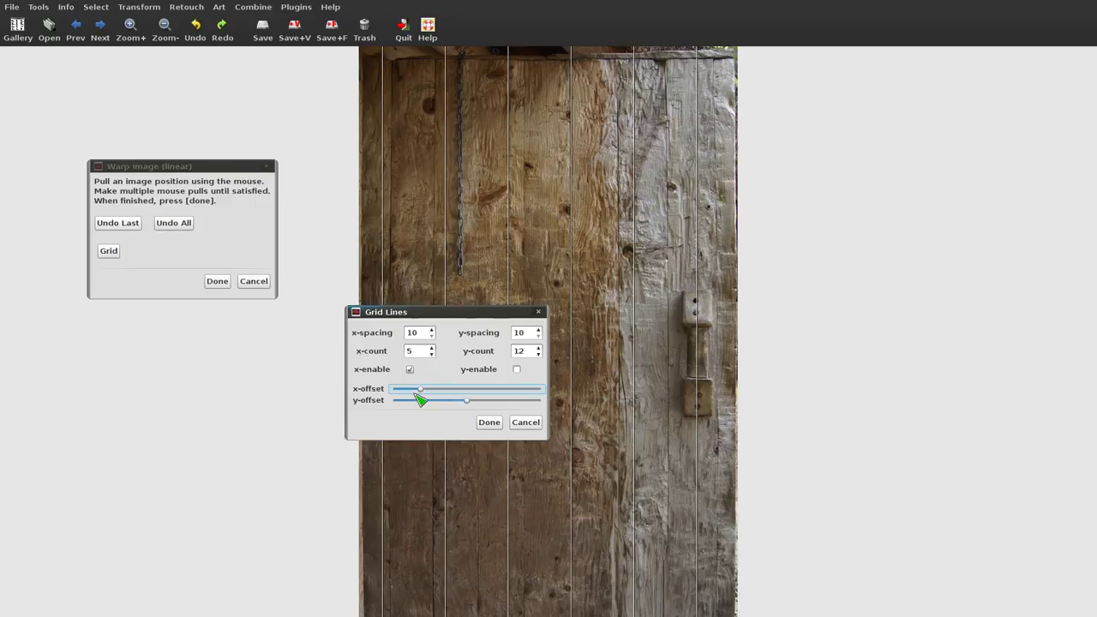
drag(424, 391, 433, 392)
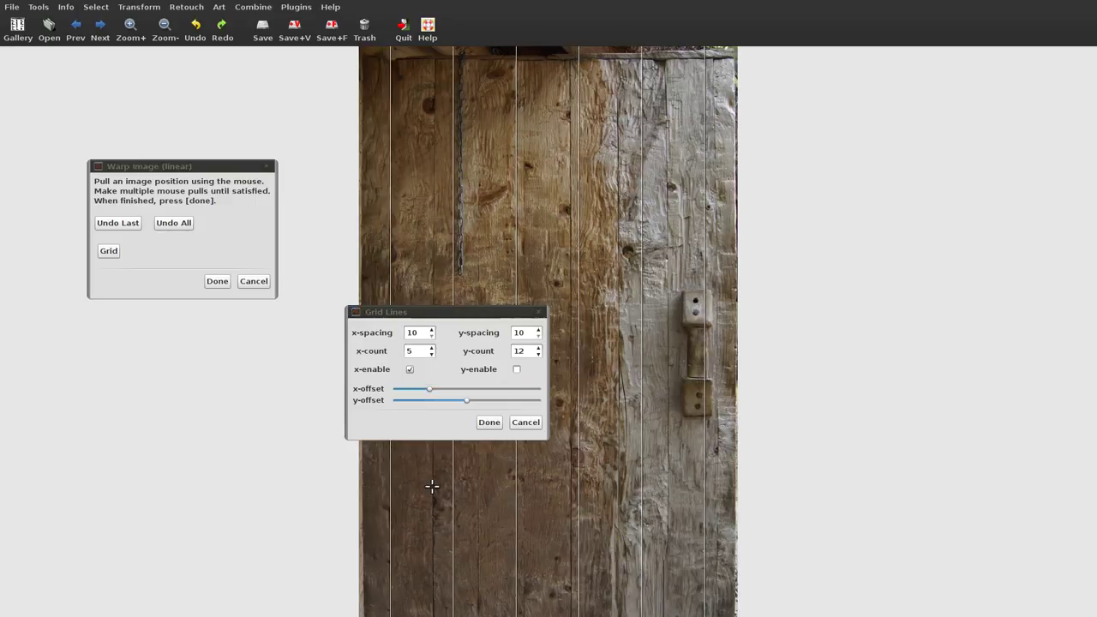
click(433, 348)
scroll(437, 391, down, 5)
drag(399, 392, 443, 395)
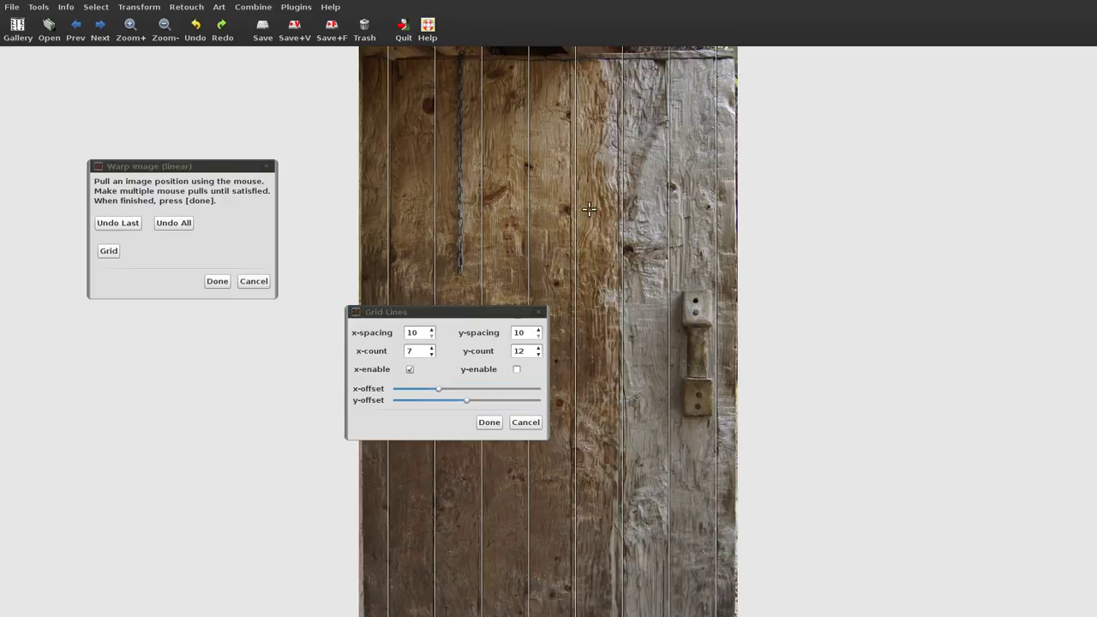
click(517, 370)
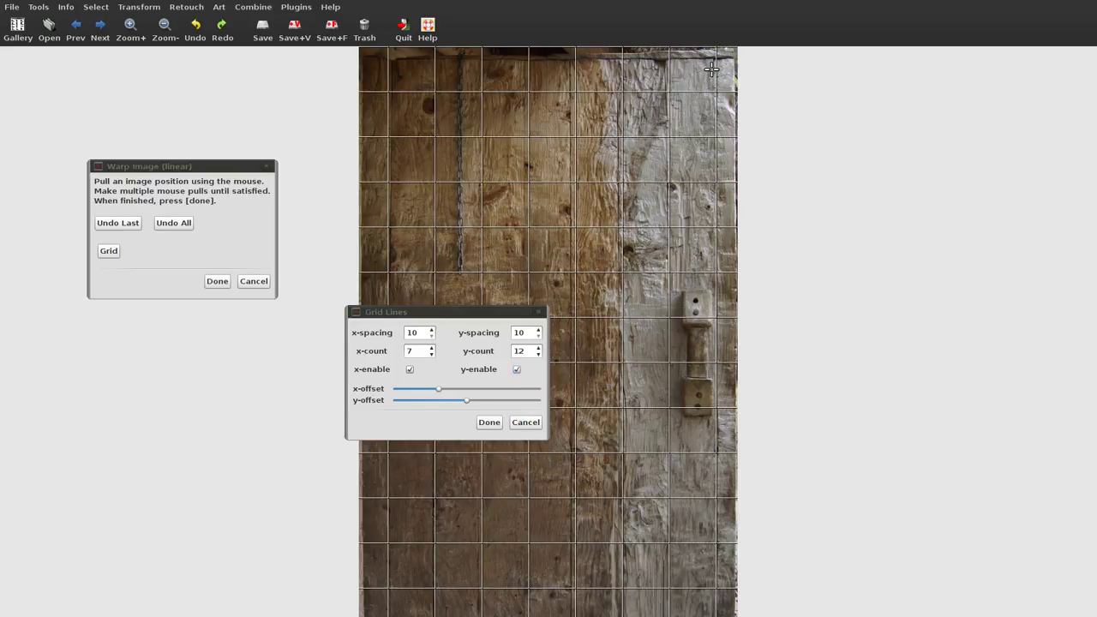
Shift the horizontal grid lines upward with the y-offset and close the grid settings
drag(474, 405, 416, 406)
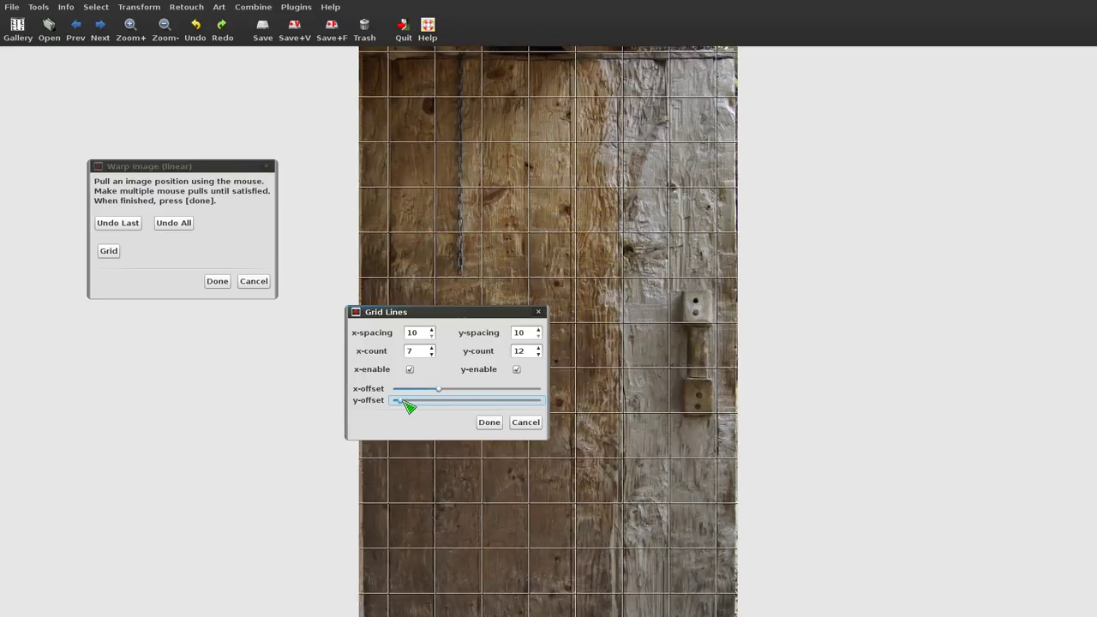
drag(416, 406, 419, 404)
click(485, 423)
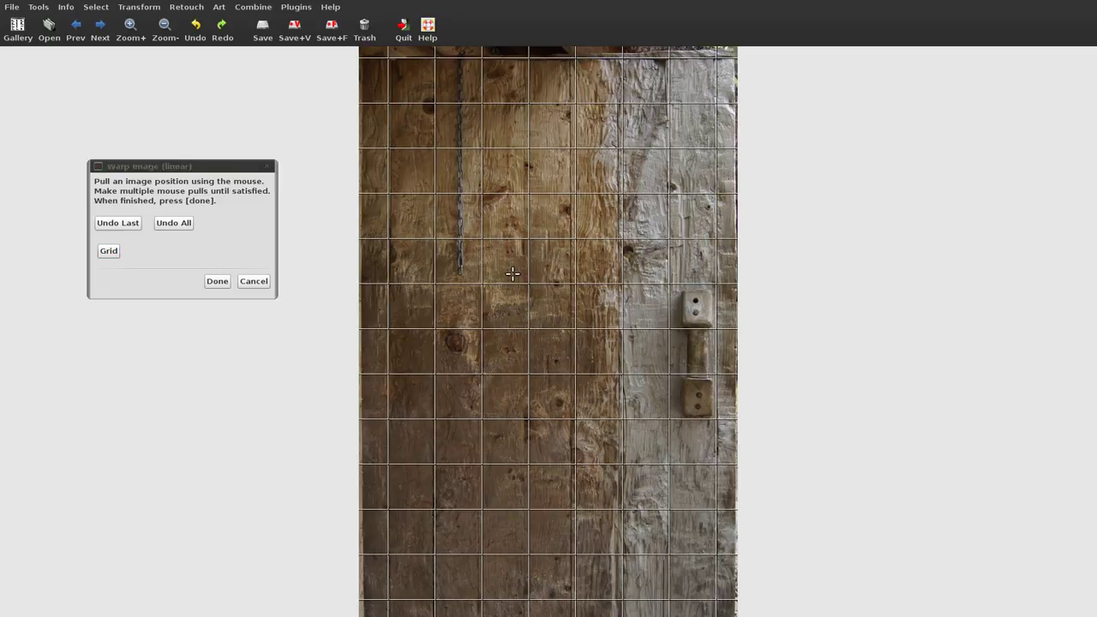
Warp the door so its planks stand straight against the grid, then apply the warp
drag(370, 355, 474, 351)
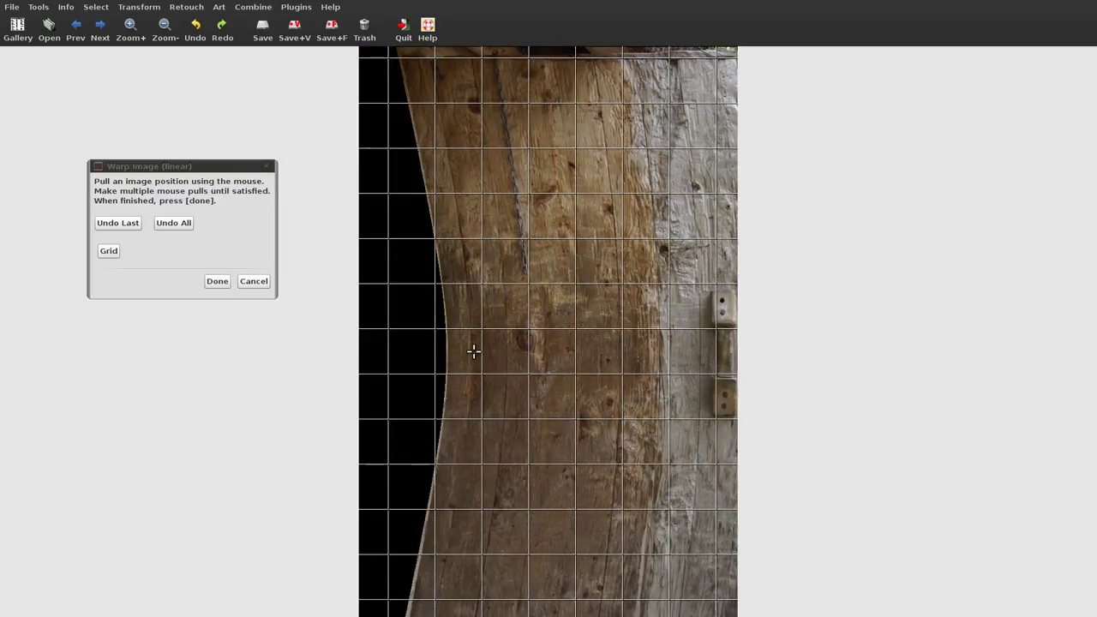
drag(474, 351, 370, 346)
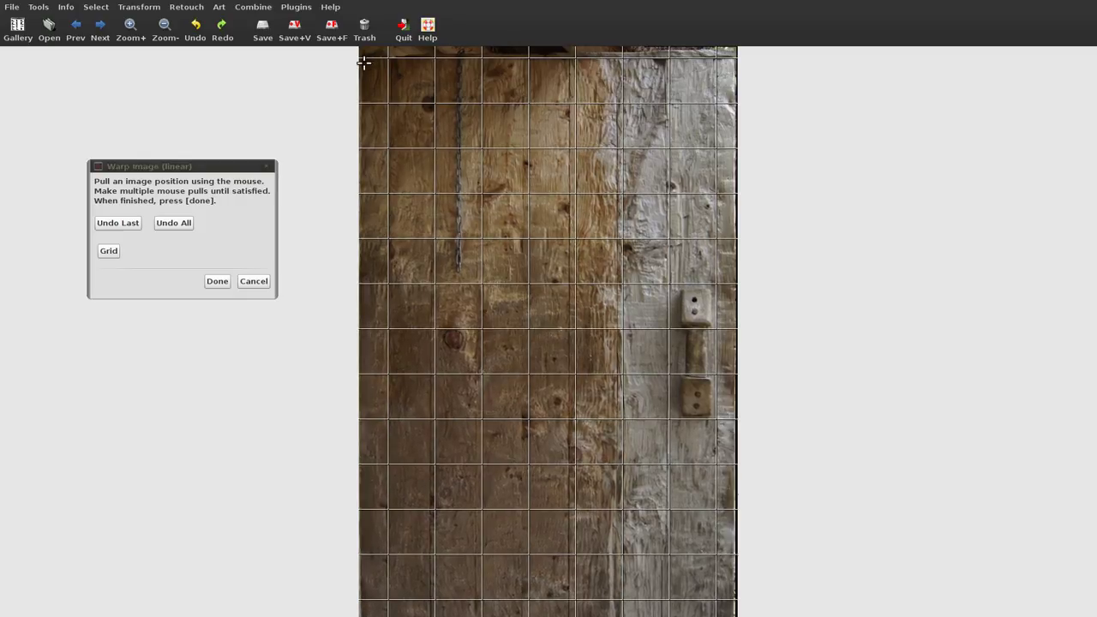
drag(647, 103, 729, 73)
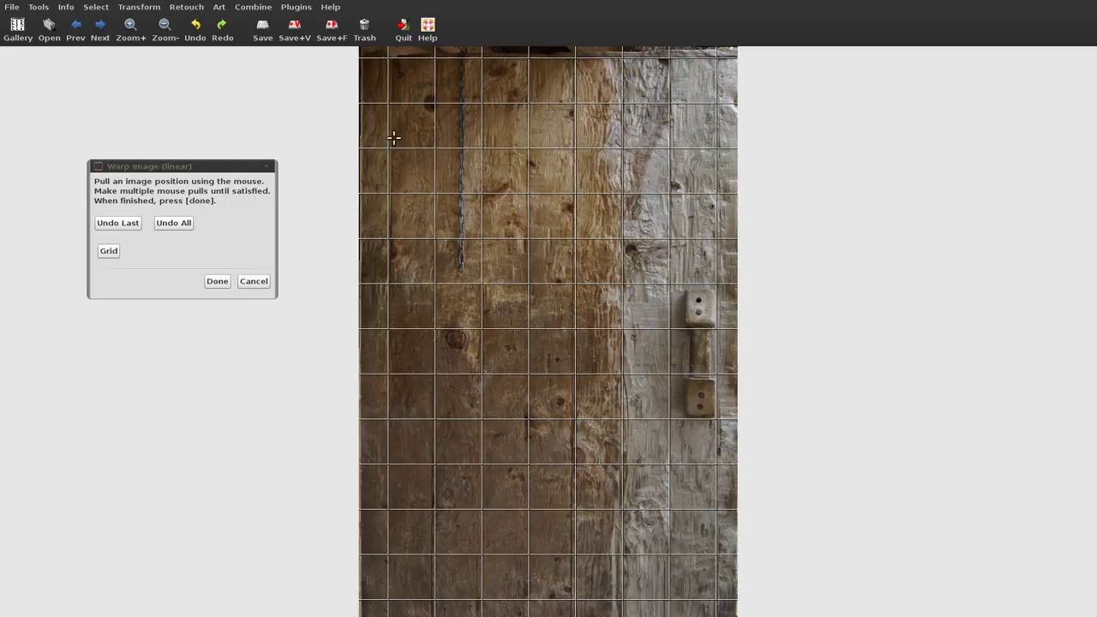
drag(399, 101, 396, 101)
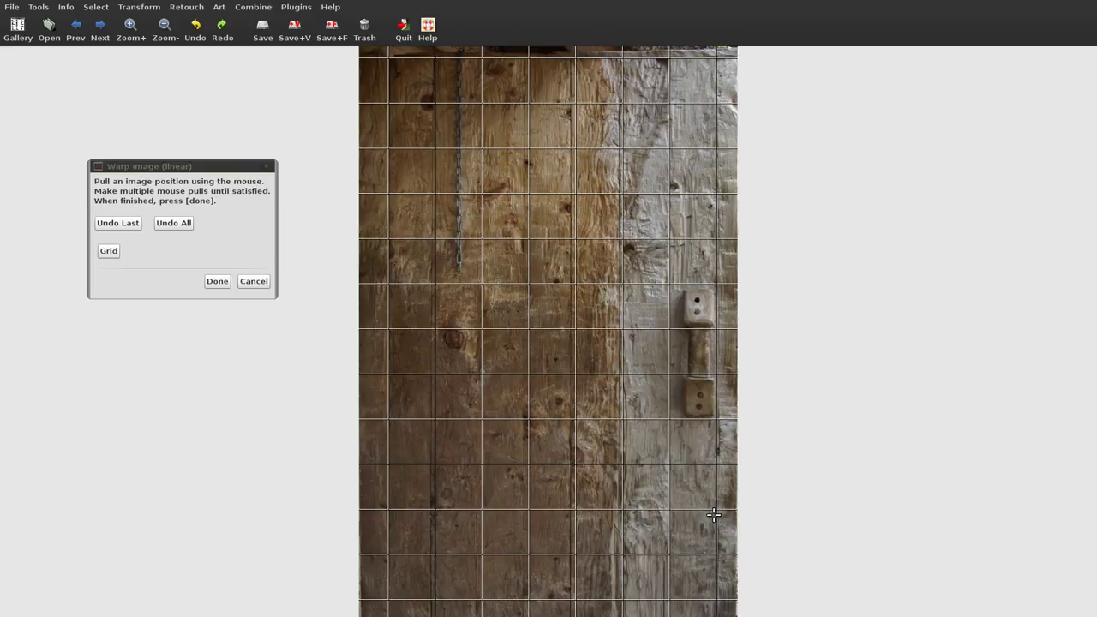
click(219, 283)
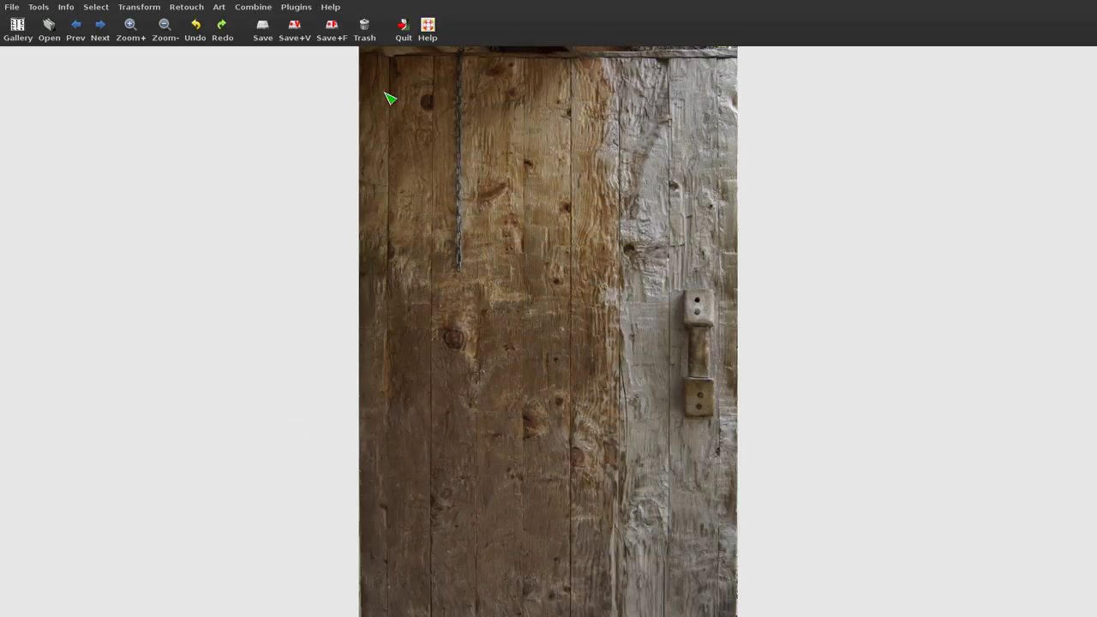
Trim the warped photo to about 2465 × 3797, cutting off the dark top strip
click(134, 9)
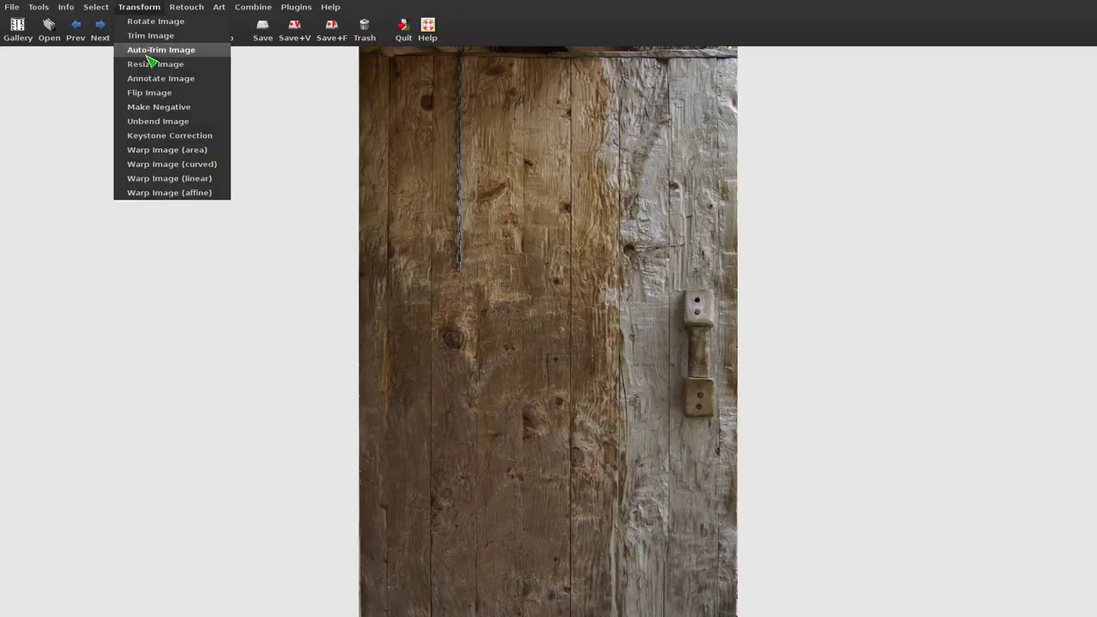
click(151, 35)
drag(374, 64, 361, 55)
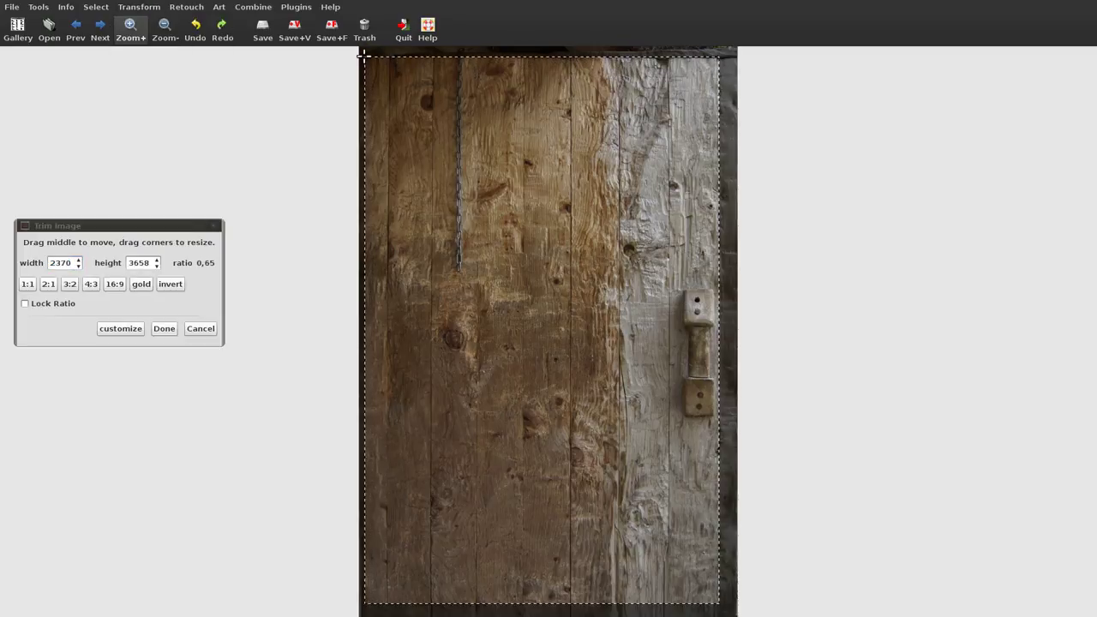
drag(691, 606, 734, 615)
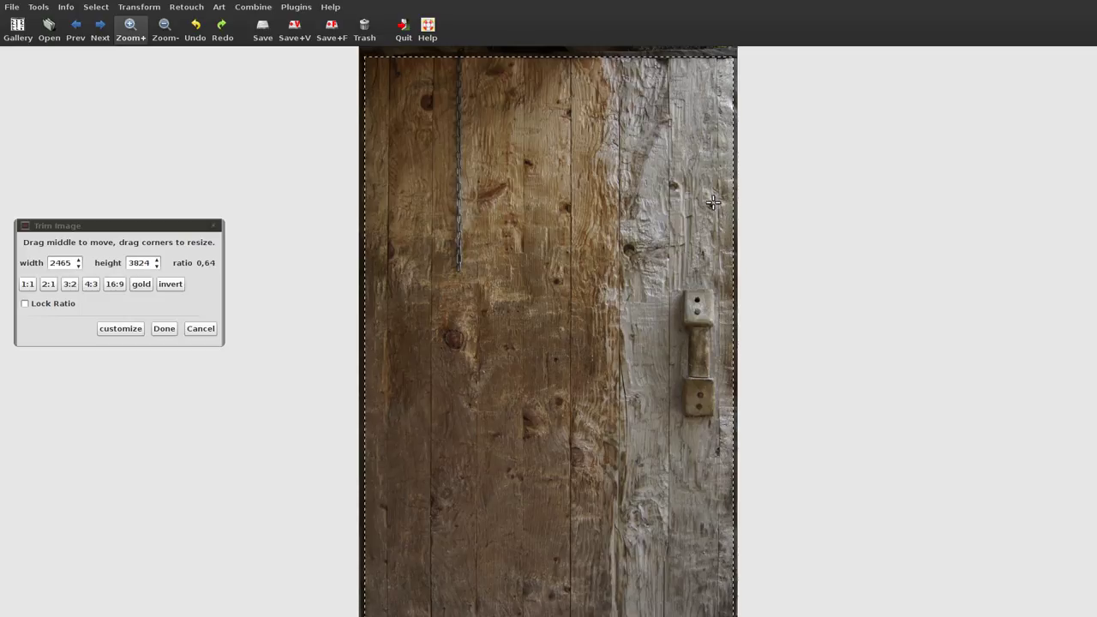
drag(733, 56, 734, 59)
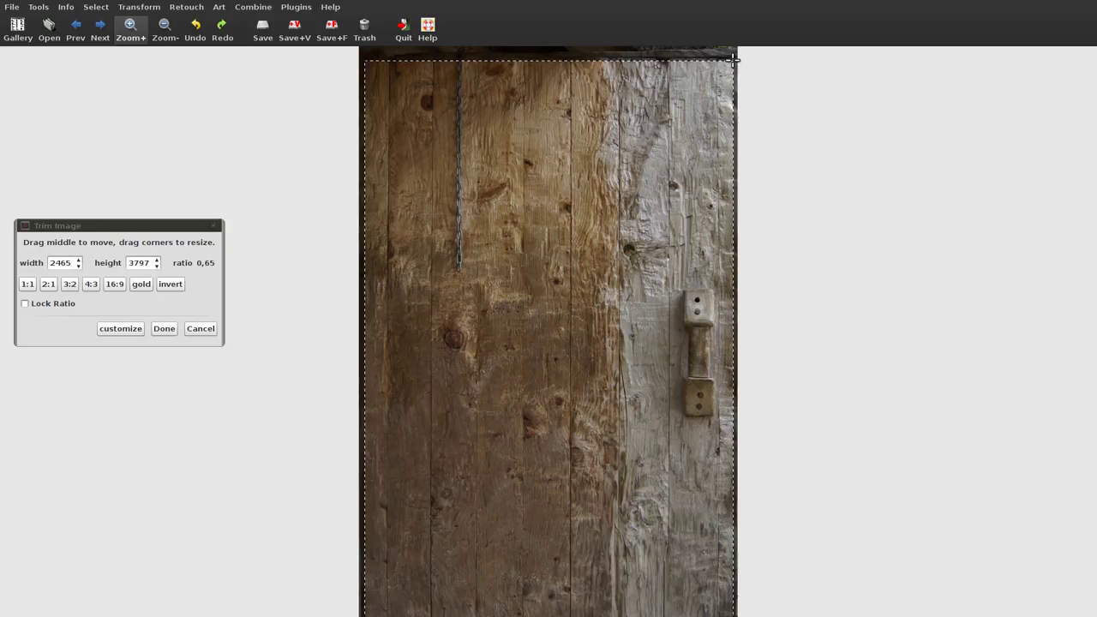
click(168, 336)
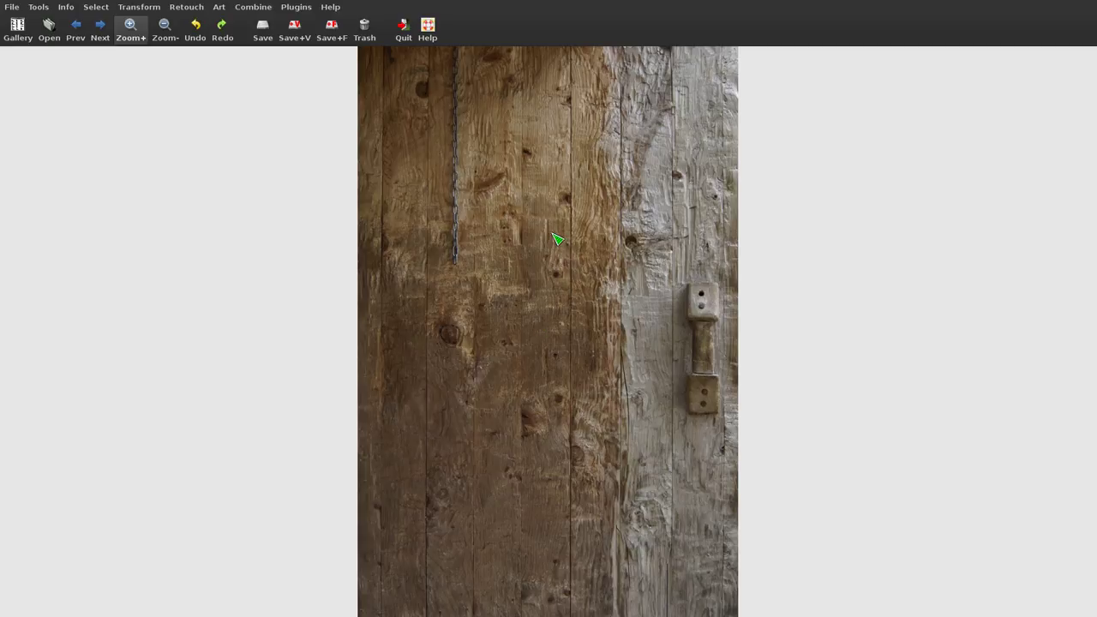
Zoom in to inspect the chain, zoom back out, and bring up the Retouch menu
scroll(552, 274, up, 1)
scroll(545, 326, up, 1)
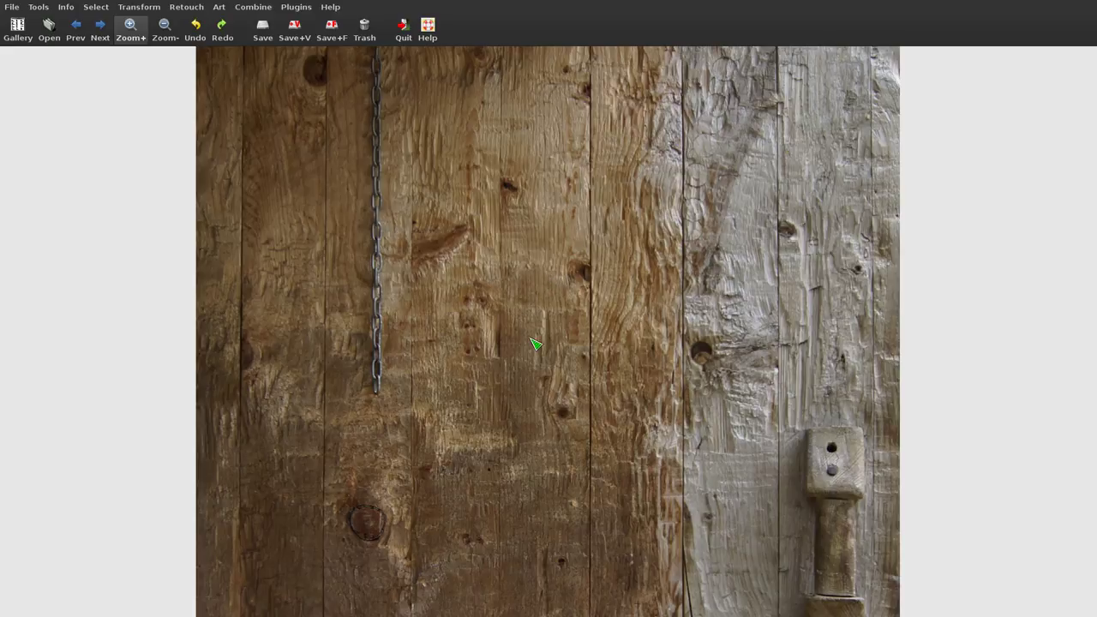
scroll(527, 387, down, 1)
scroll(546, 324, down, 1)
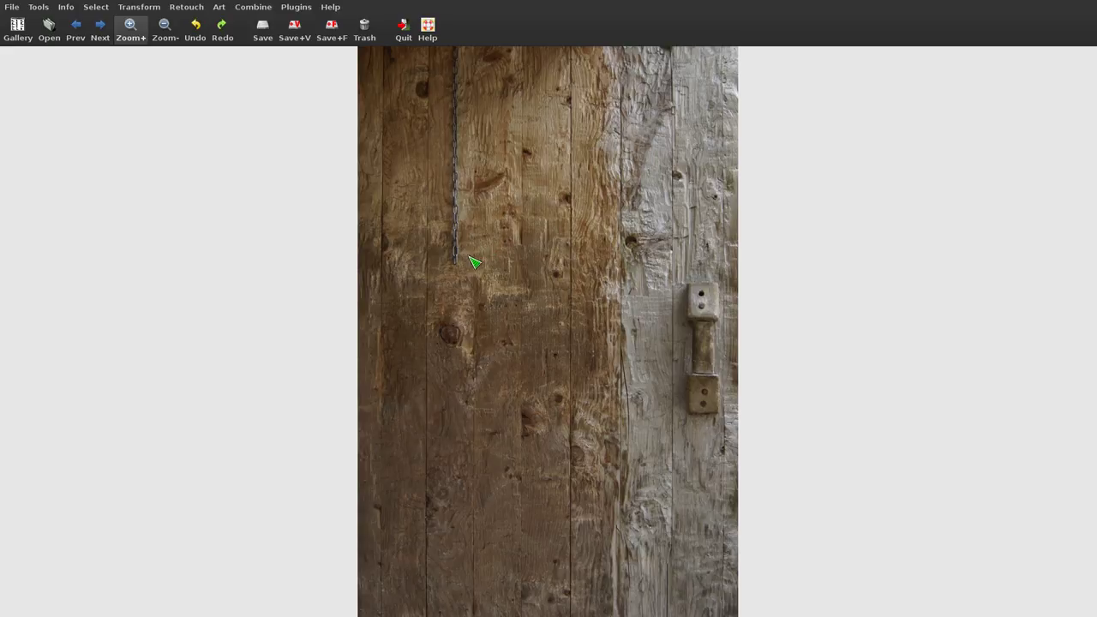
click(190, 9)
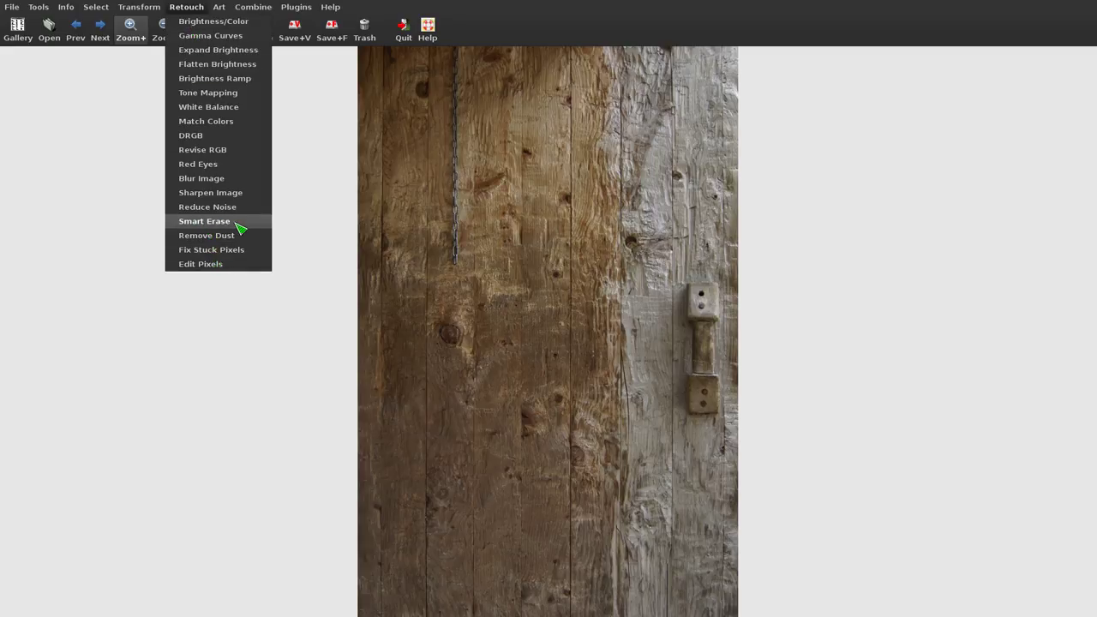
With Smart Erase at a larger radius, outline and erase the chain's lower end
click(244, 221)
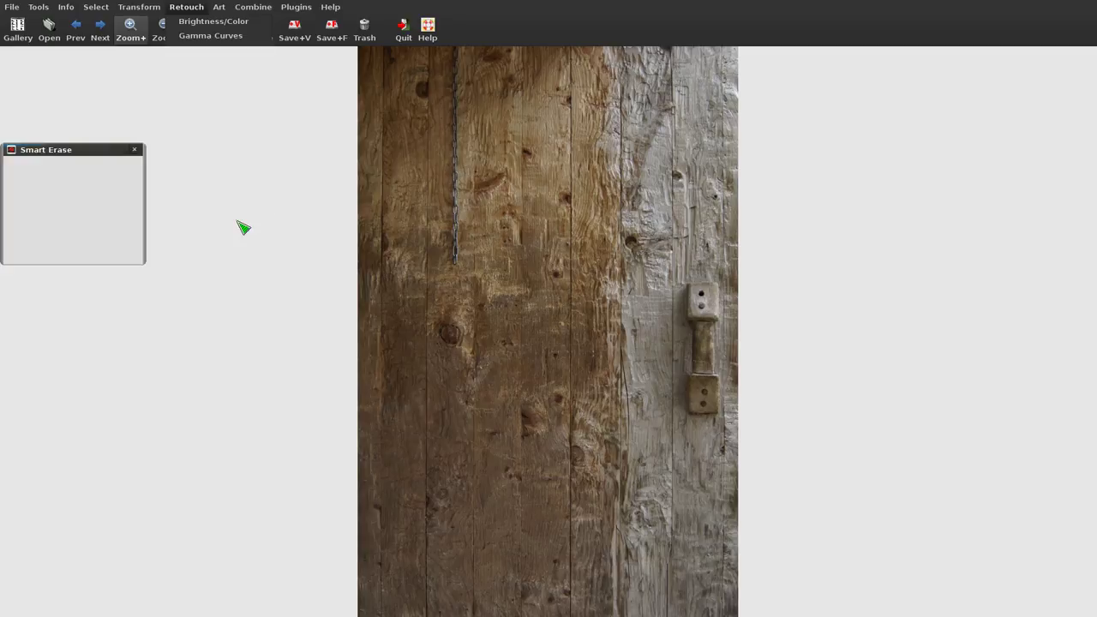
mouse_move(88, 150)
mouse_down()
mouse_move(174, 164)
mouse_move(202, 192)
mouse_up()
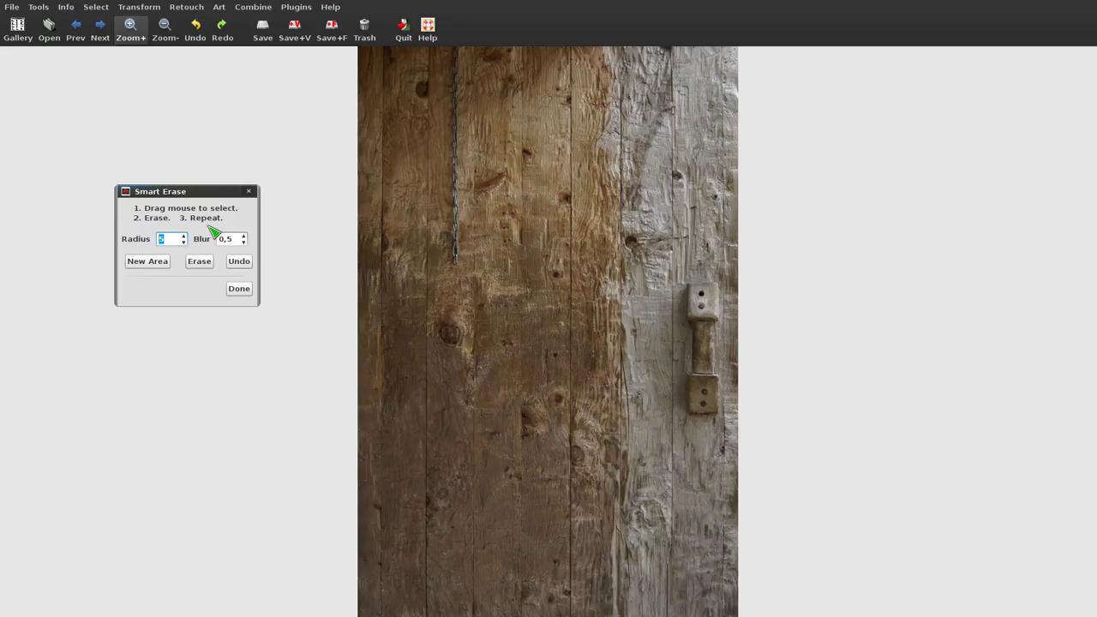
click(185, 236)
click(184, 236)
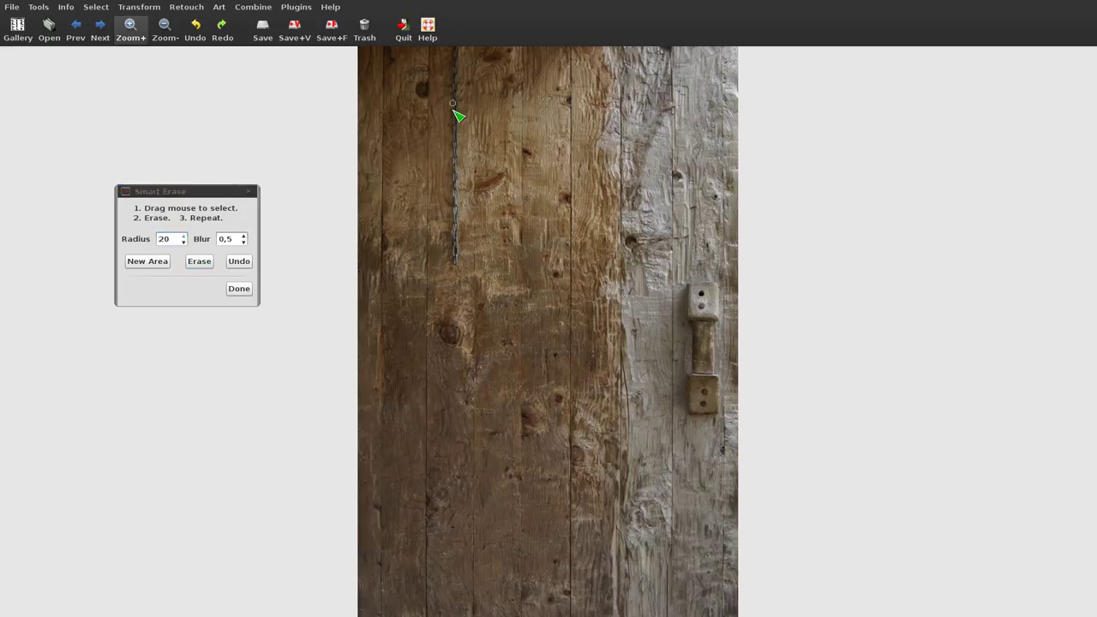
scroll(452, 205, up, 1)
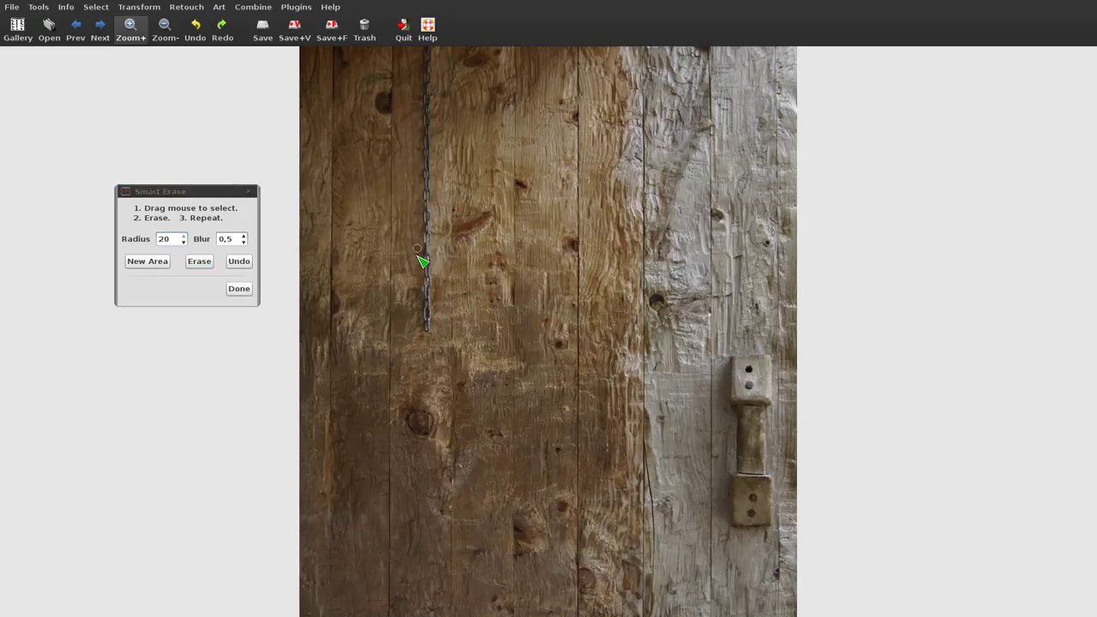
scroll(422, 260, up, 1)
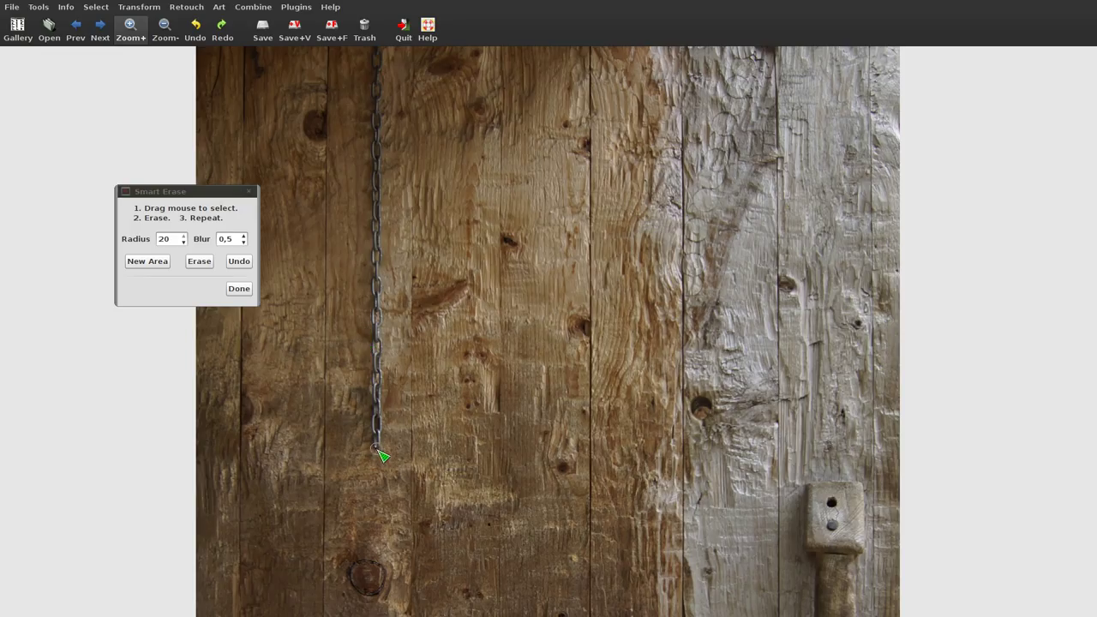
drag(382, 455, 381, 172)
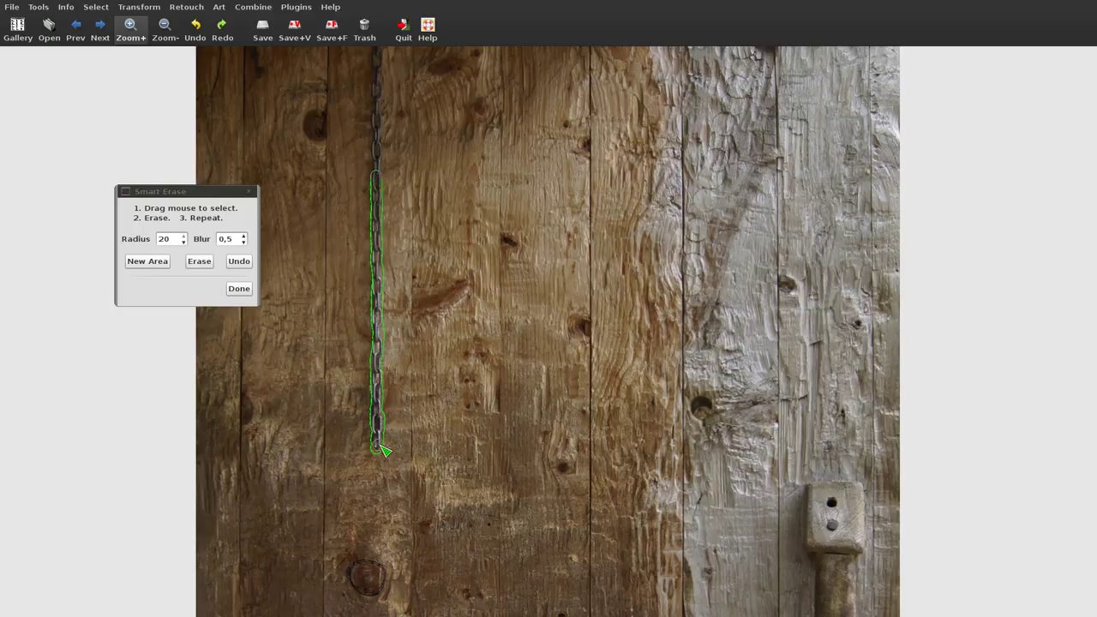
click(202, 262)
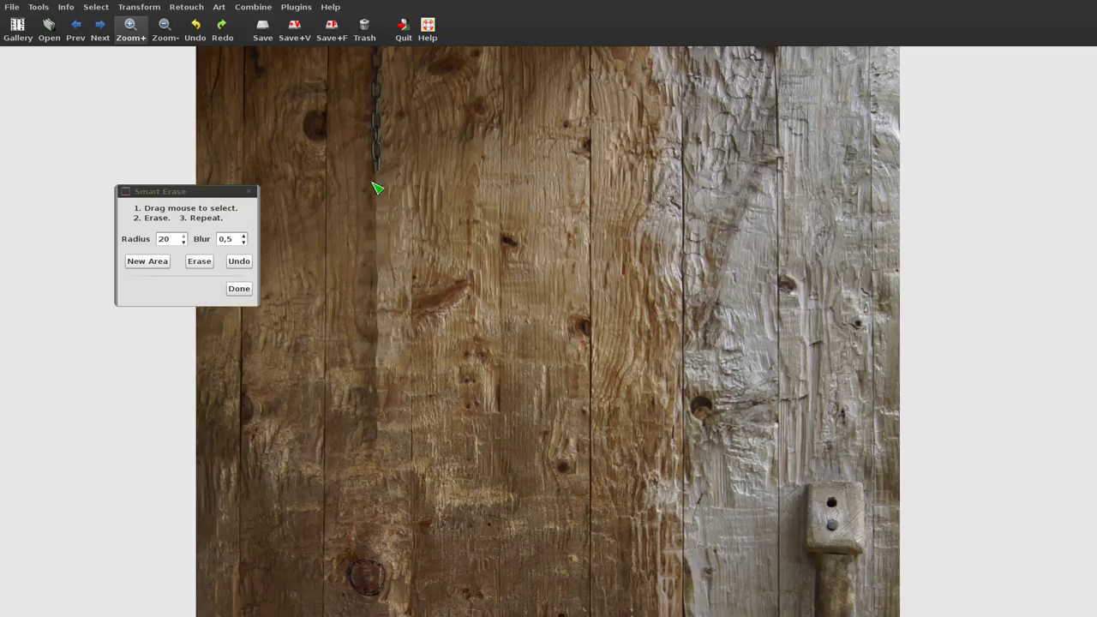
Outline and erase the two remaining upper chain sections as new areas, then finish Smart Erase
click(164, 262)
drag(377, 170, 379, 143)
click(204, 262)
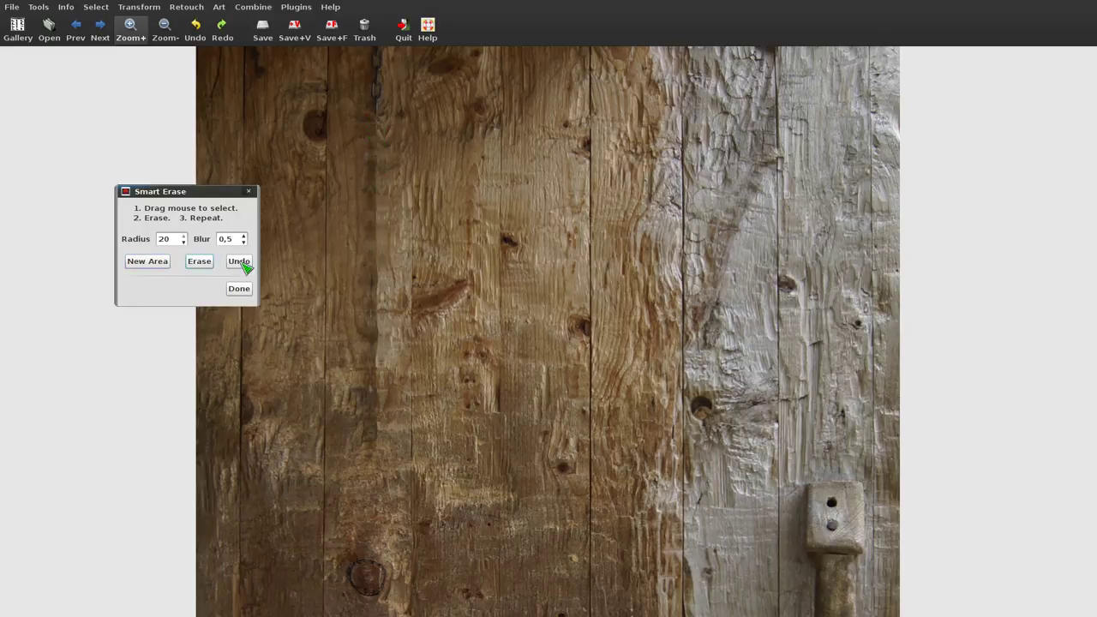
click(159, 262)
mouse_move(378, 110)
mouse_down()
mouse_move(378, 87)
mouse_move(390, 106)
mouse_move(378, 116)
mouse_up()
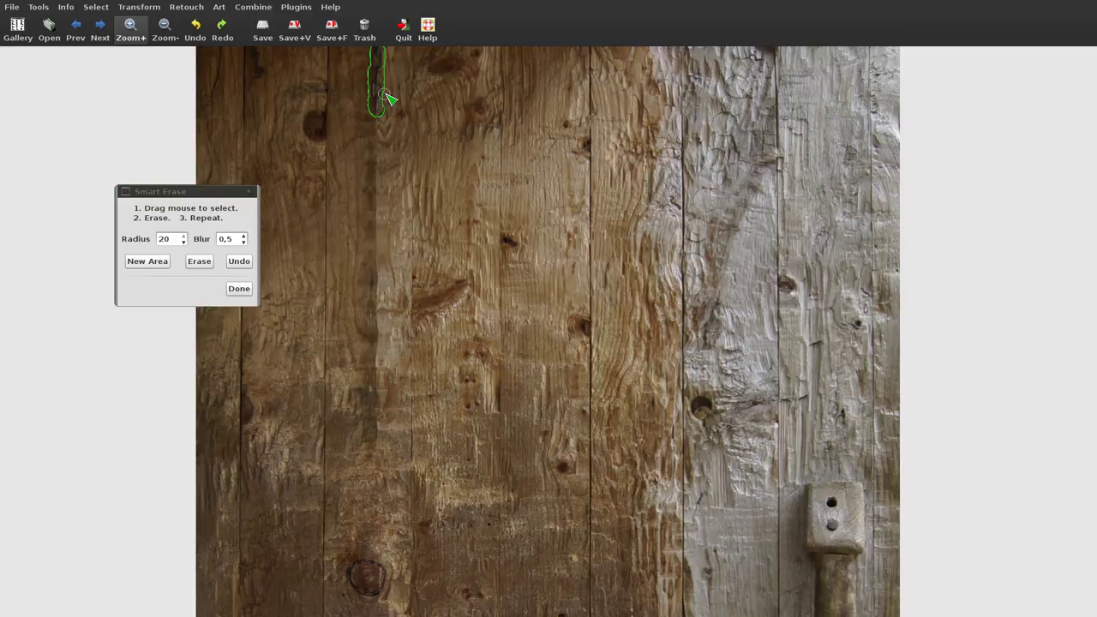
click(202, 264)
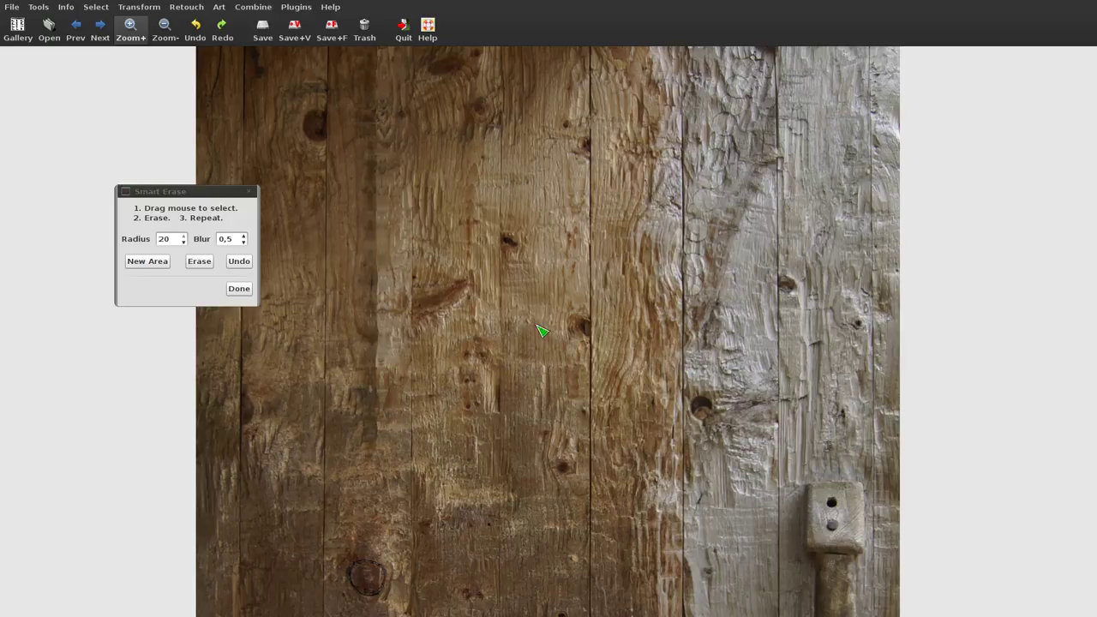
click(240, 288)
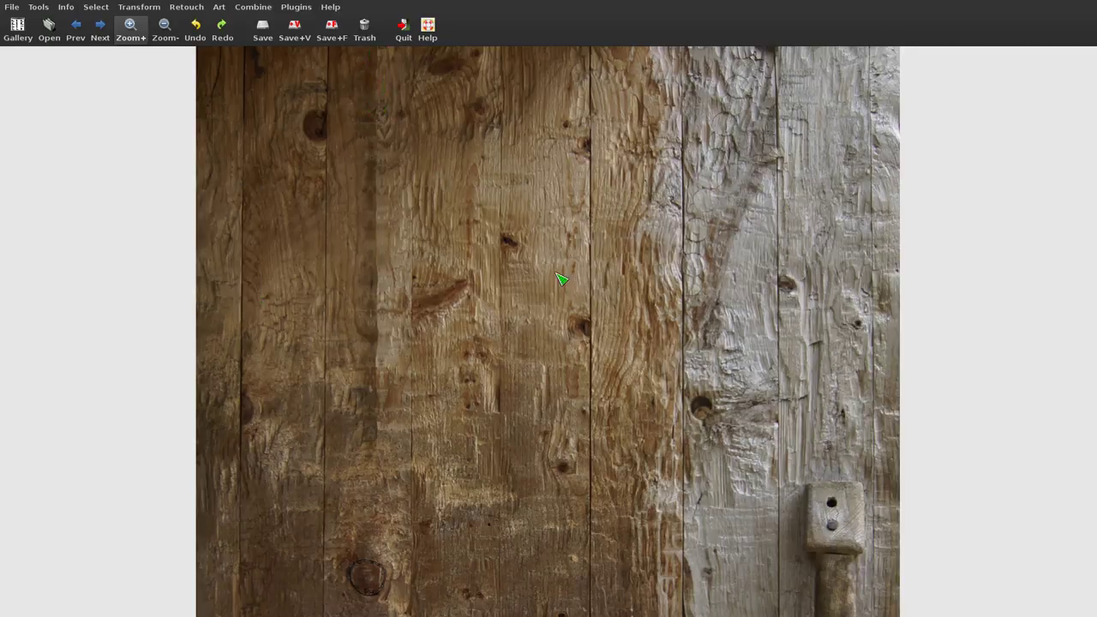
Zoom out to the full door photo to confirm the chain is gone
scroll(544, 249, down, 1)
scroll(536, 236, down, 1)
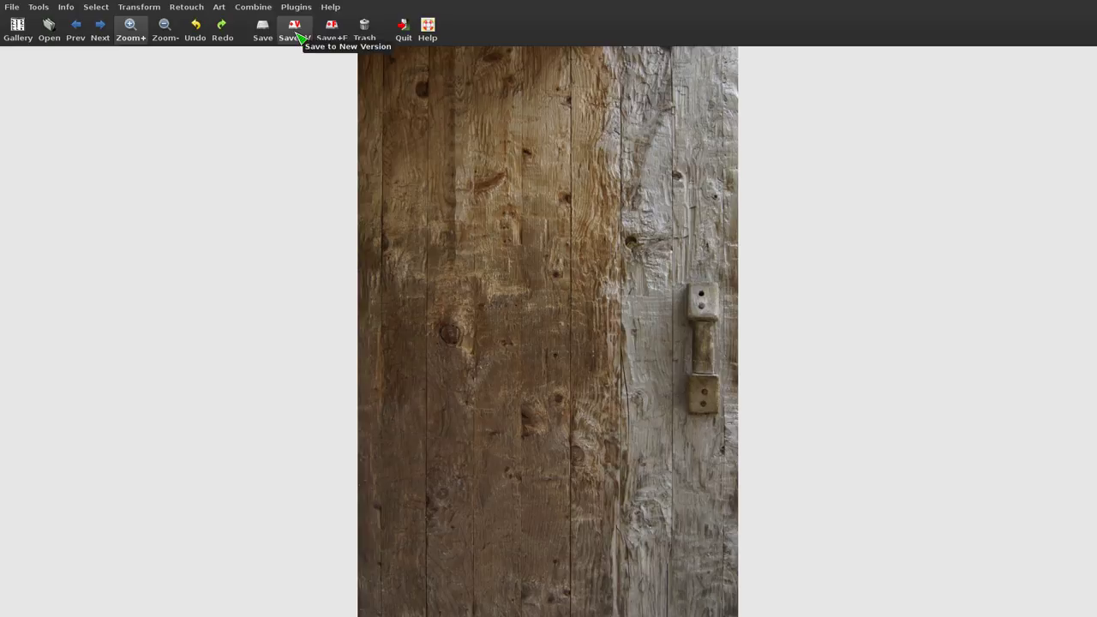
Save the retouched photo as 16-bit TIFF drzwi.tif in the home folder
click(336, 37)
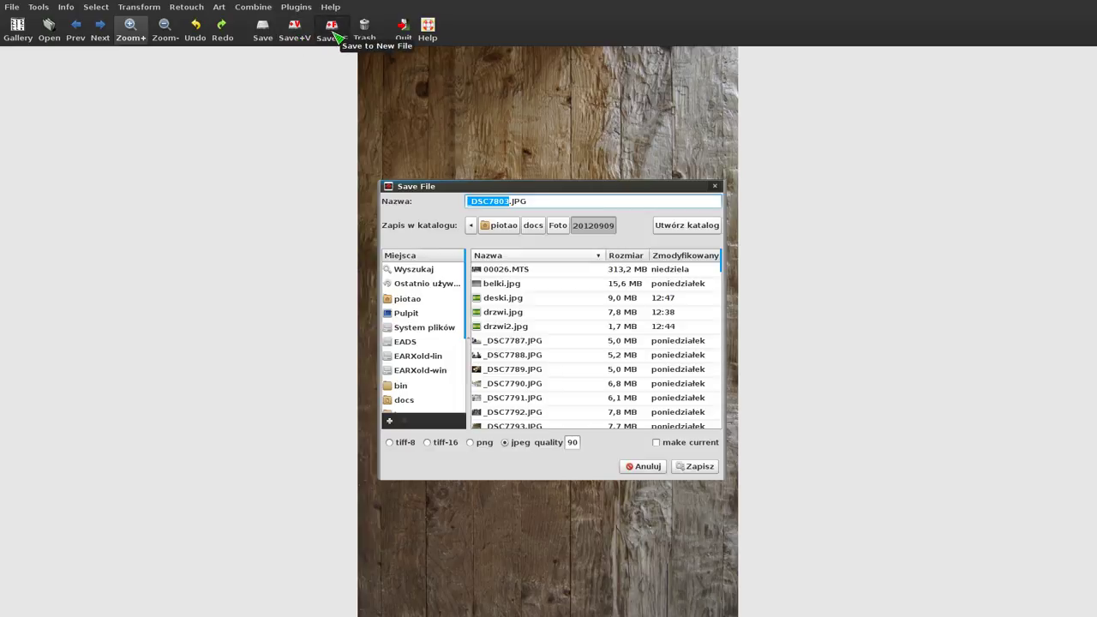
click(506, 226)
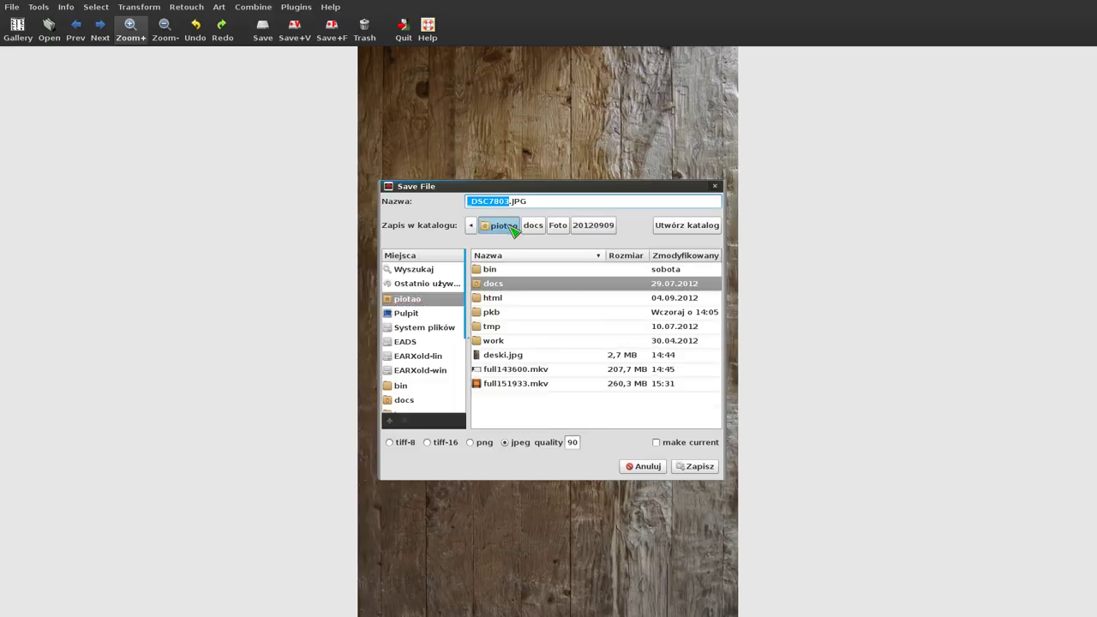
drag(552, 200, 465, 200)
text(drzwi)
text(.jpg)
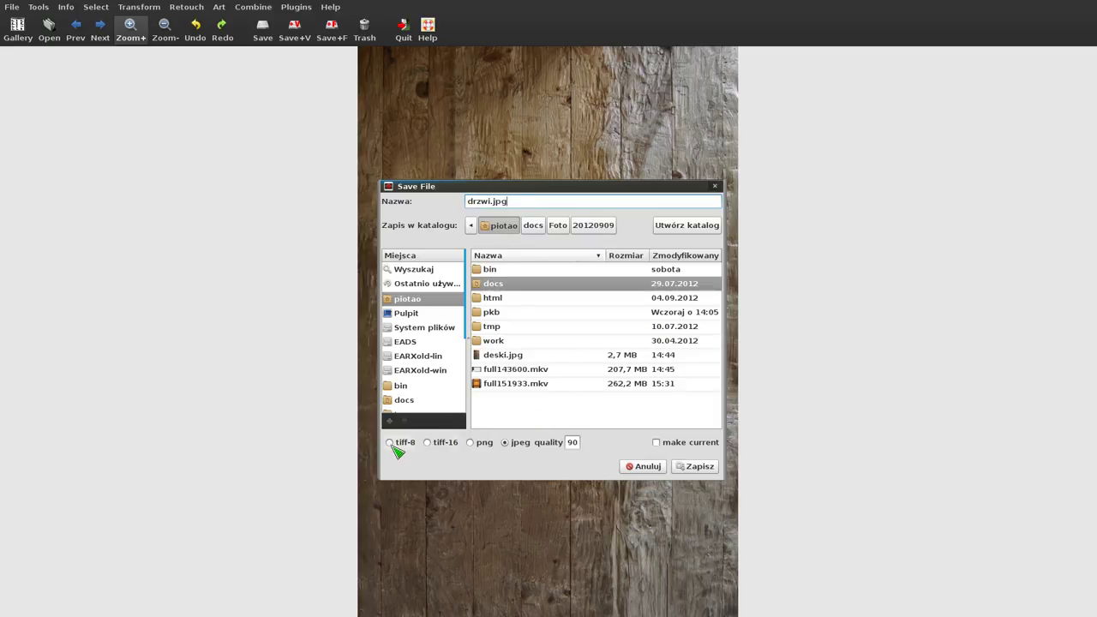
click(434, 444)
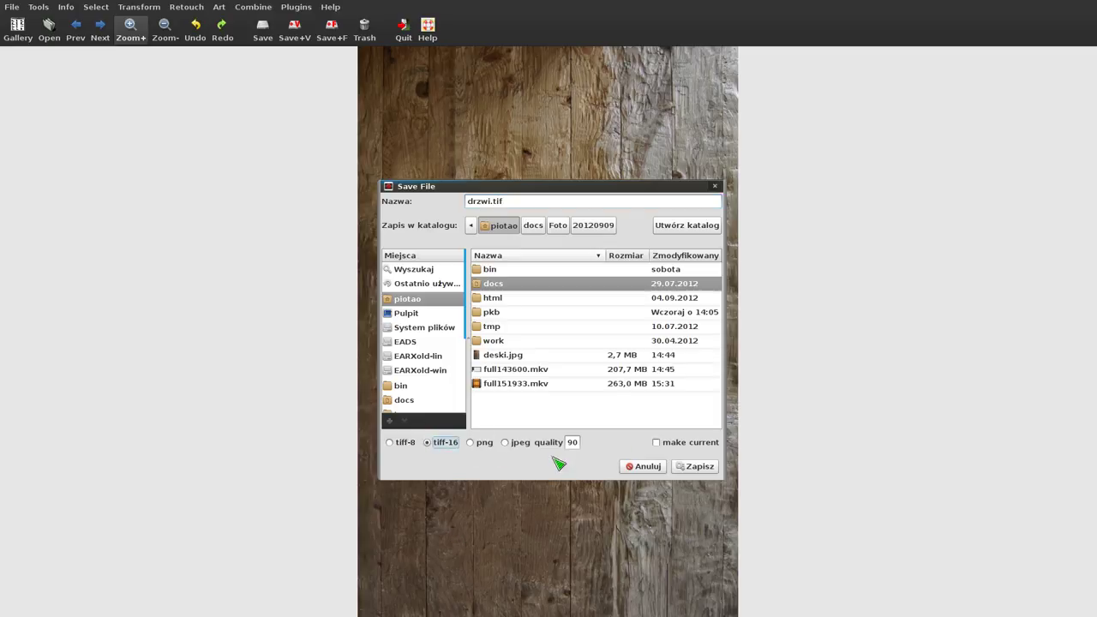
click(701, 467)
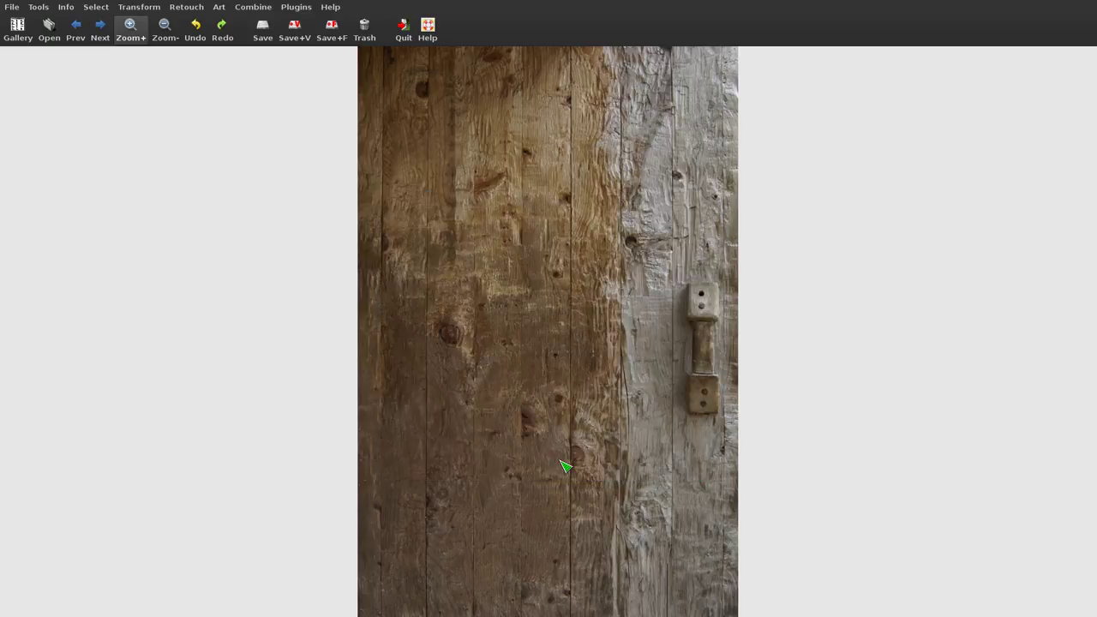
key(ctrl+alt+t)
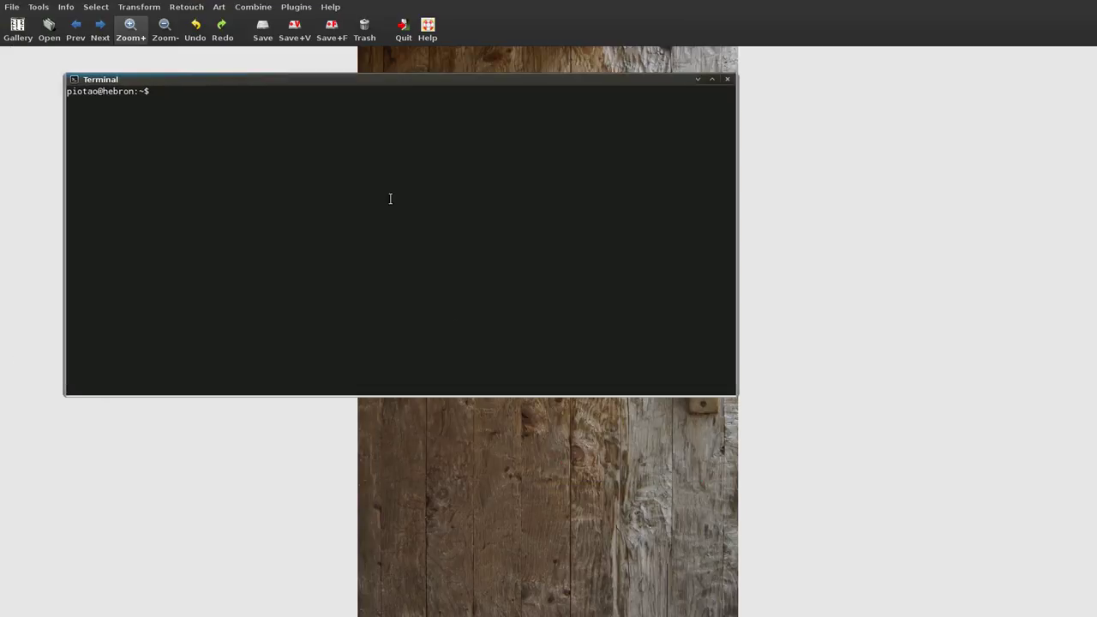
text(lh)
Run lh to confirm drzwi.tif is 72M, then start saving another copy via Save+F
key(Return)
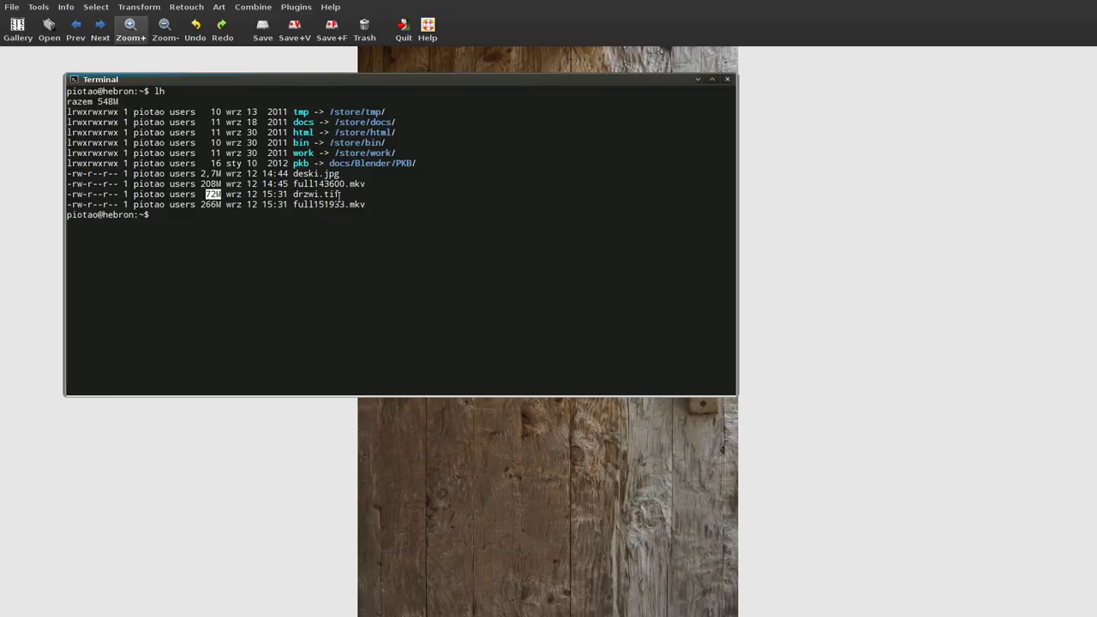
click(333, 30)
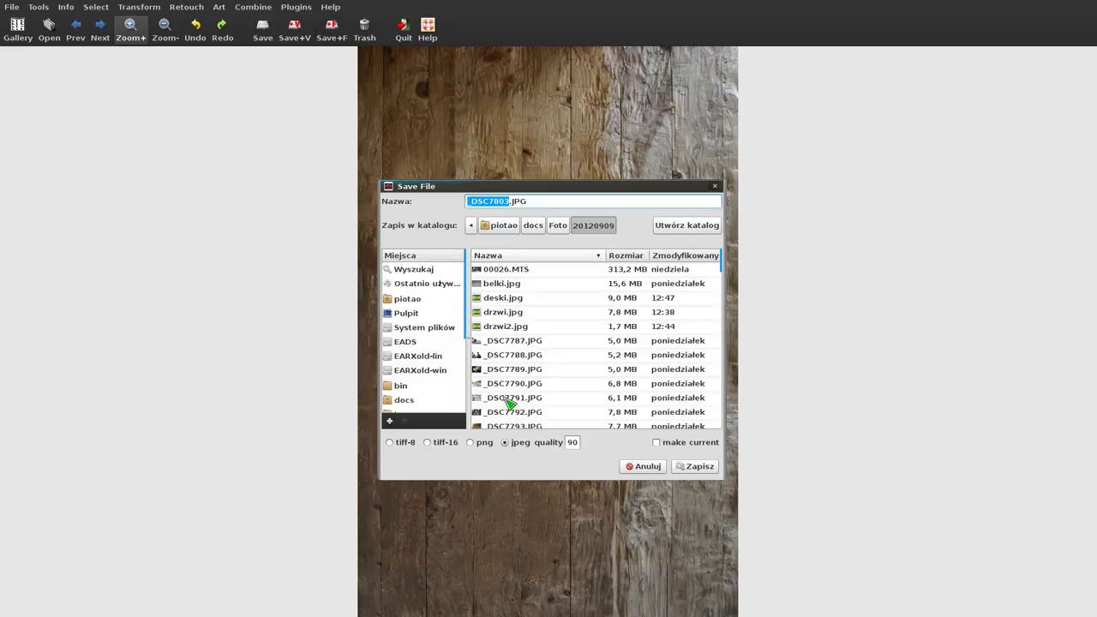
Save the door photo as drzwi.jpg in the home folder at JPEG quality 97
double_click(573, 442)
text(97)
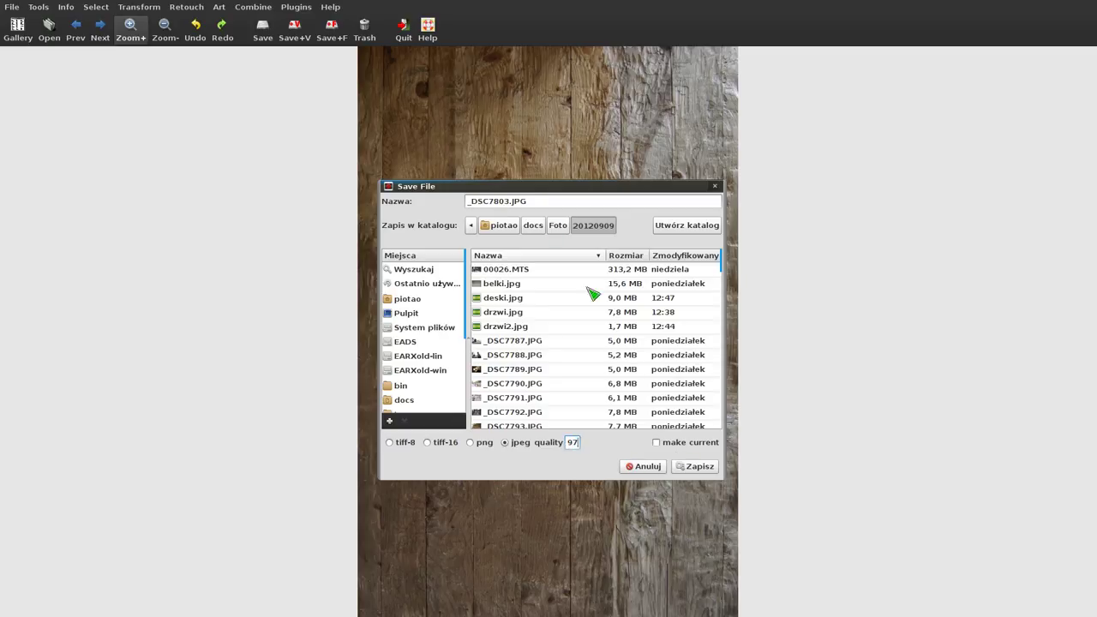
click(502, 226)
drag(529, 201, 448, 203)
text(drzwi.jpg)
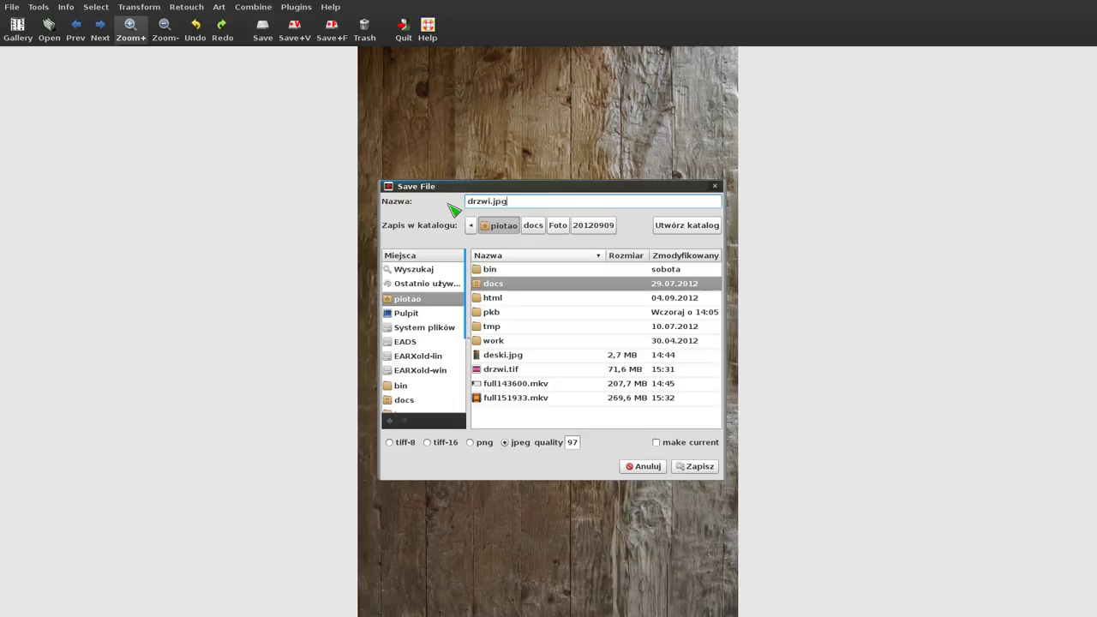
click(699, 468)
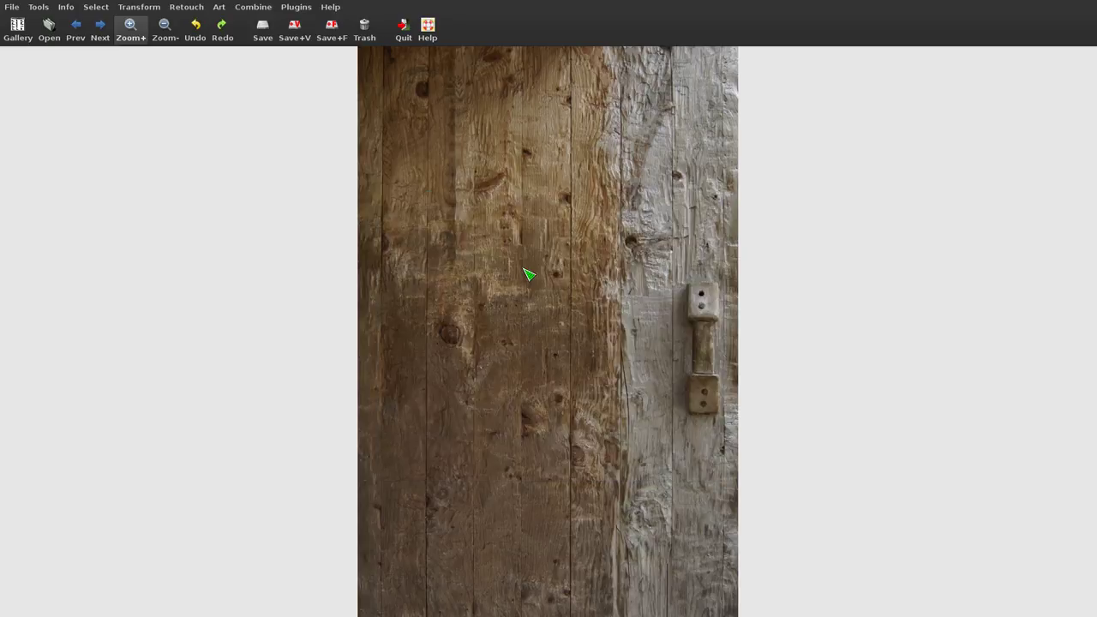
key(alt+Tab)
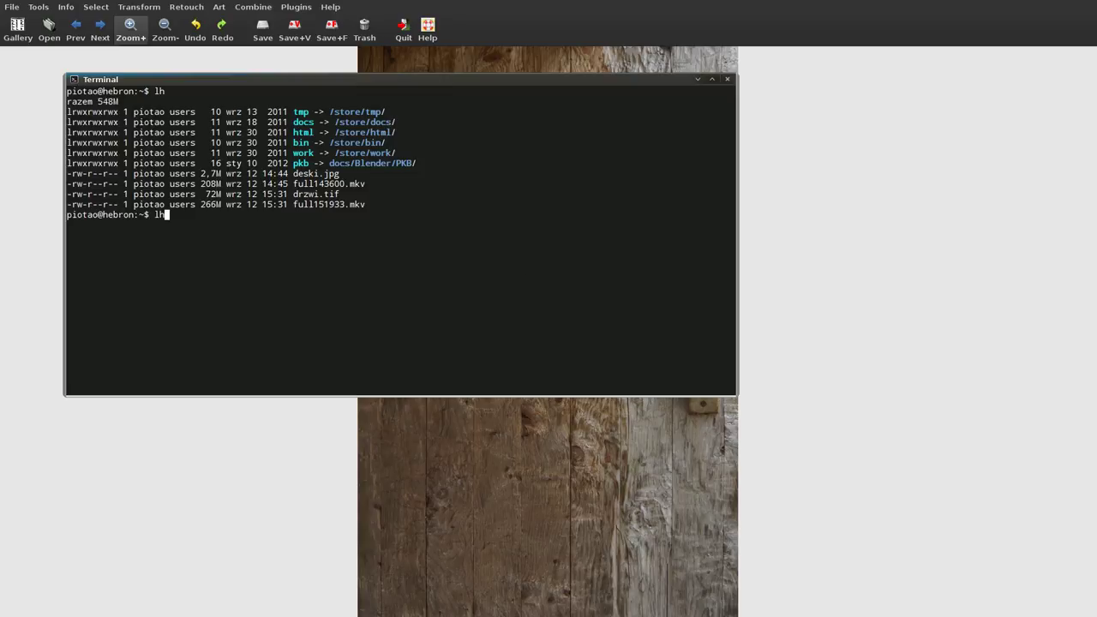
Re-list the home folder, checking drzwi.jpg is 2,8M beside the 72M drzwi.tif
key(Return)
drag(343, 328, 233, 334)
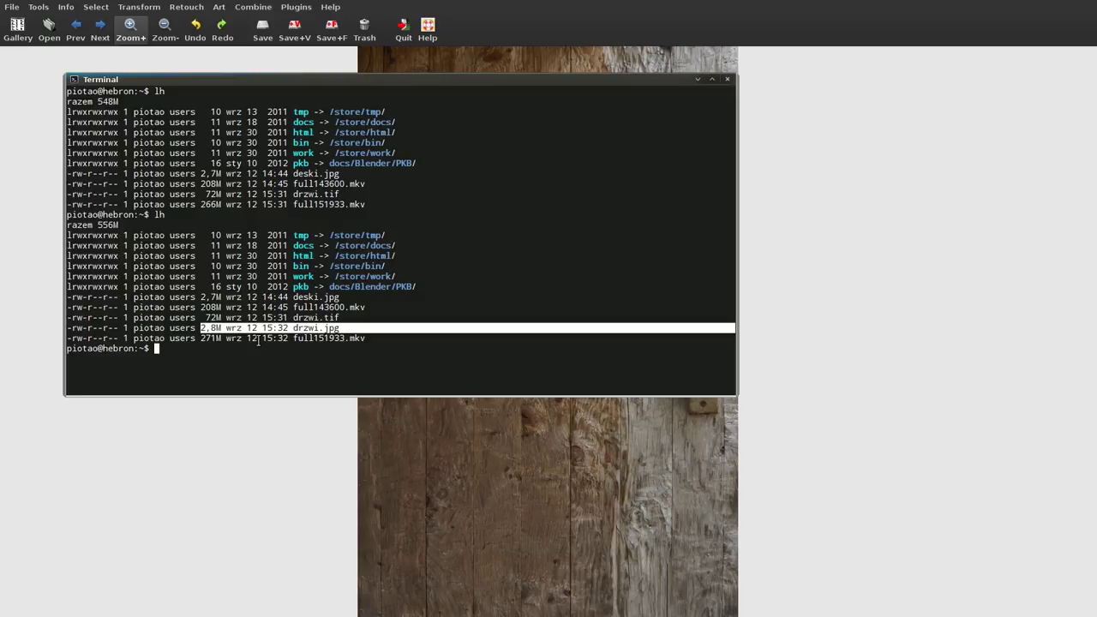
key(ctrl+plus)
key(ctrl+plus)
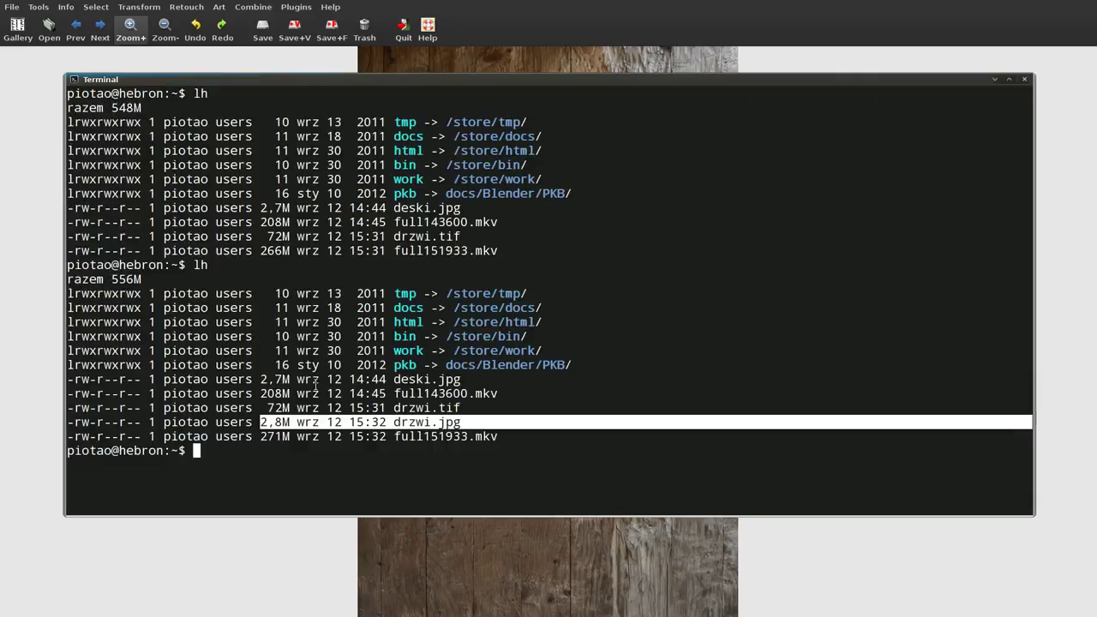
click(321, 422)
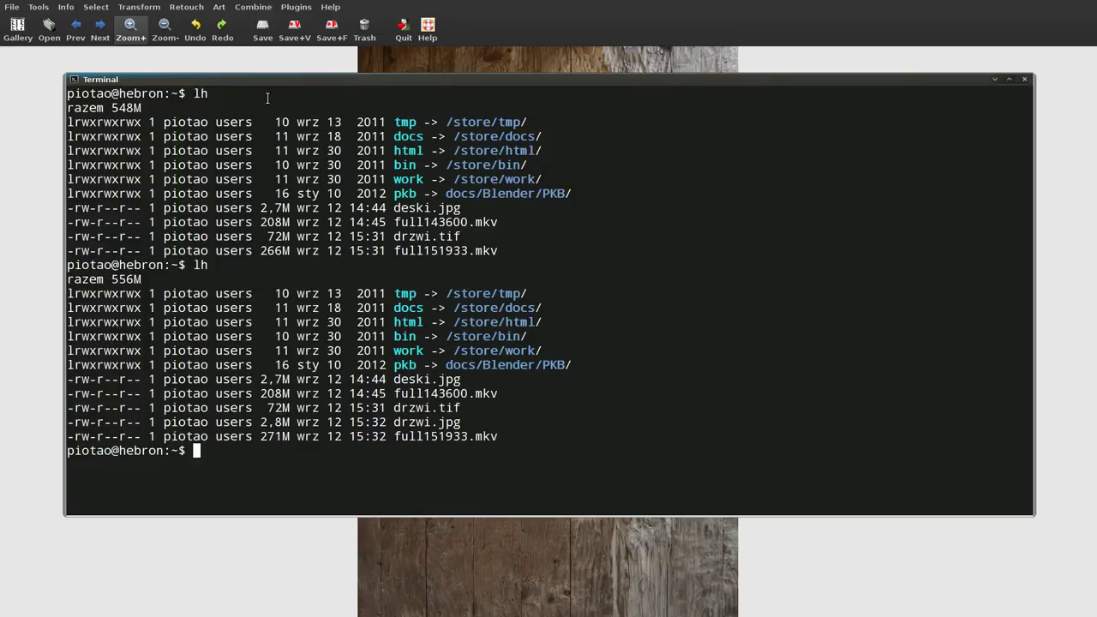
click(257, 64)
key(Right)
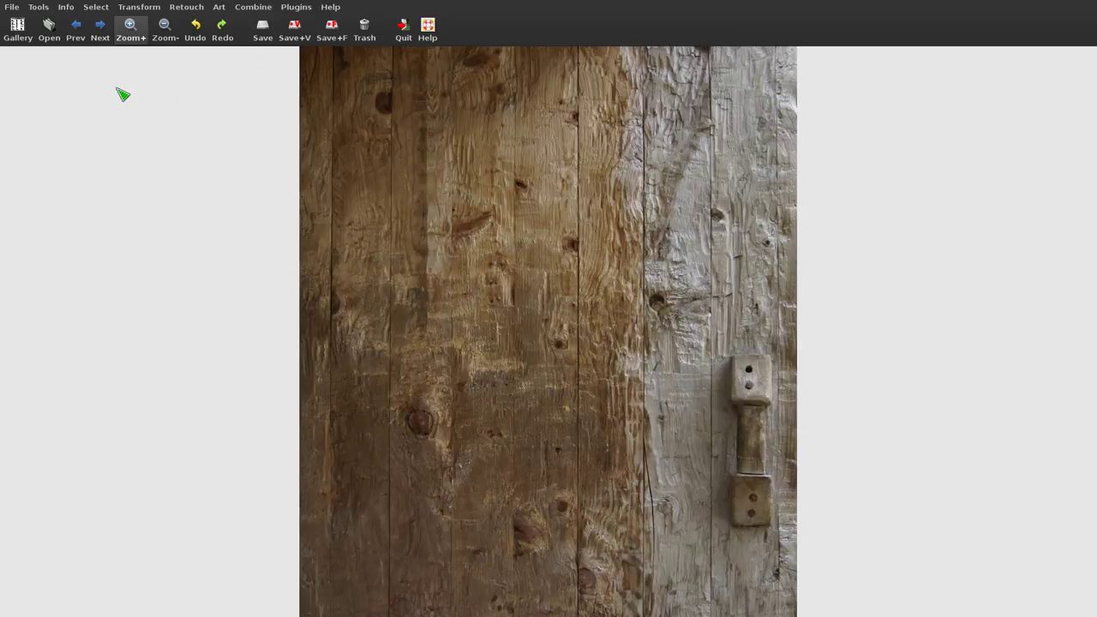
Advance three photos, past the log-cabin wall, toward the moss and reed-tube picture
click(101, 27)
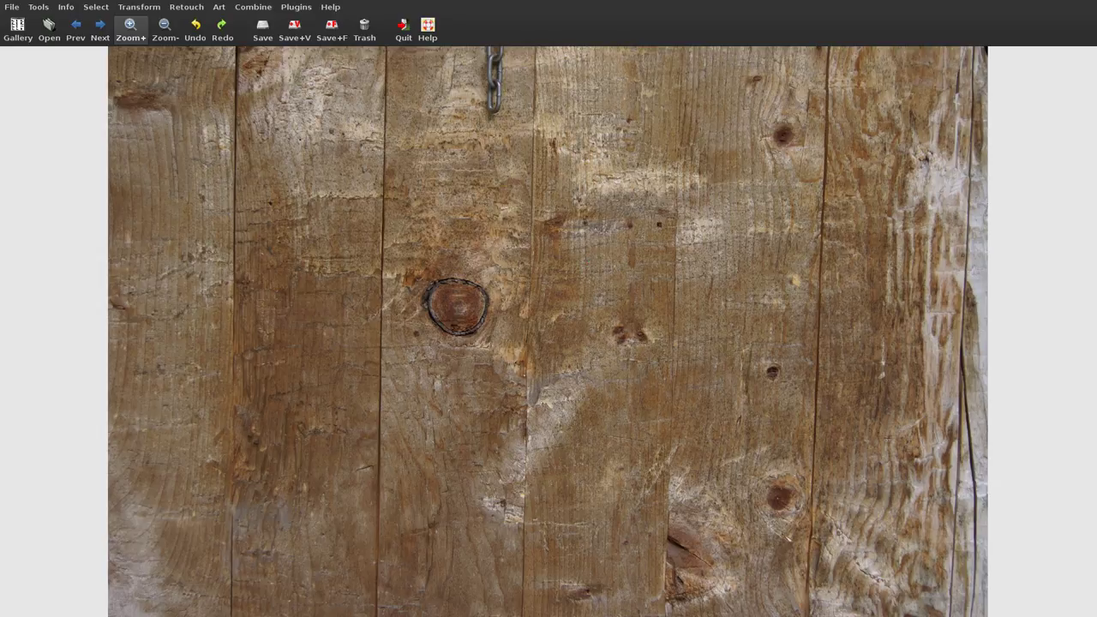
click(101, 32)
click(100, 33)
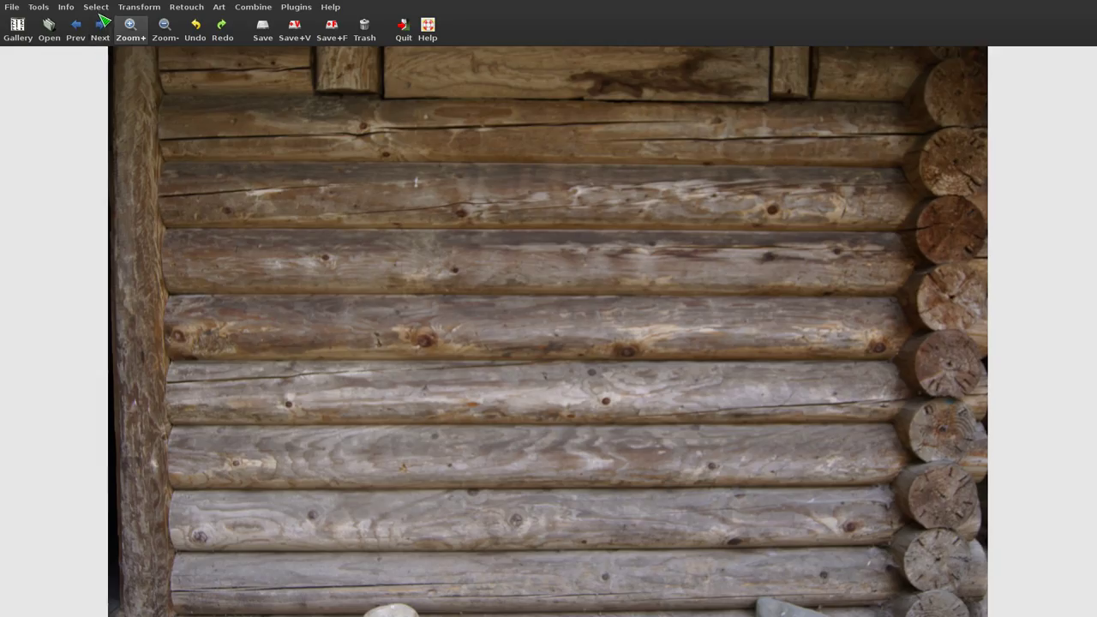